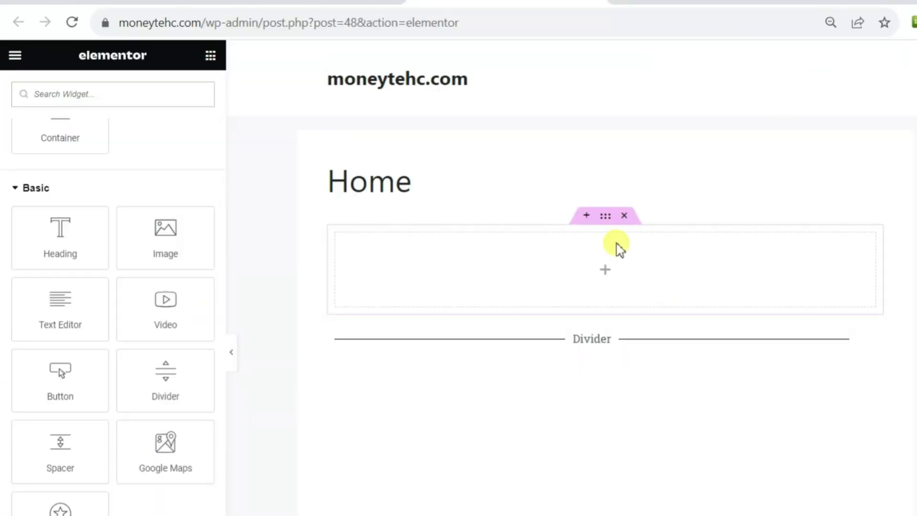
- Add a column-direction container above the existing empty container and insert a Button widget into it
{"action": "left_click", "coordinate": [586, 217]}
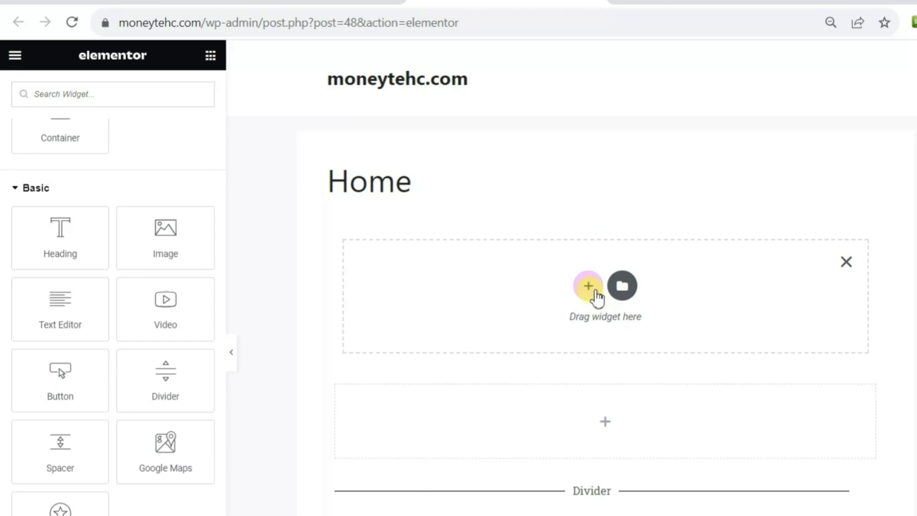
{"action": "left_click", "coordinate": [588, 287]}
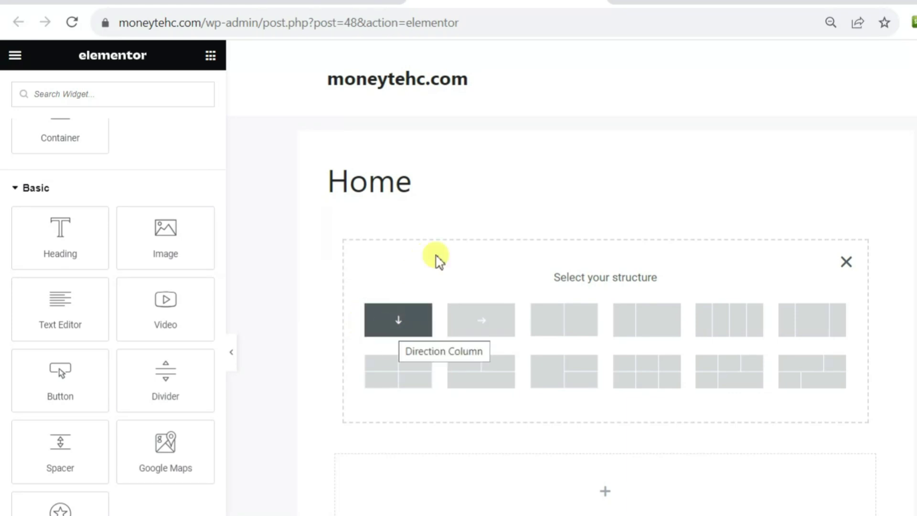
{"action": "left_click", "coordinate": [405, 341]}
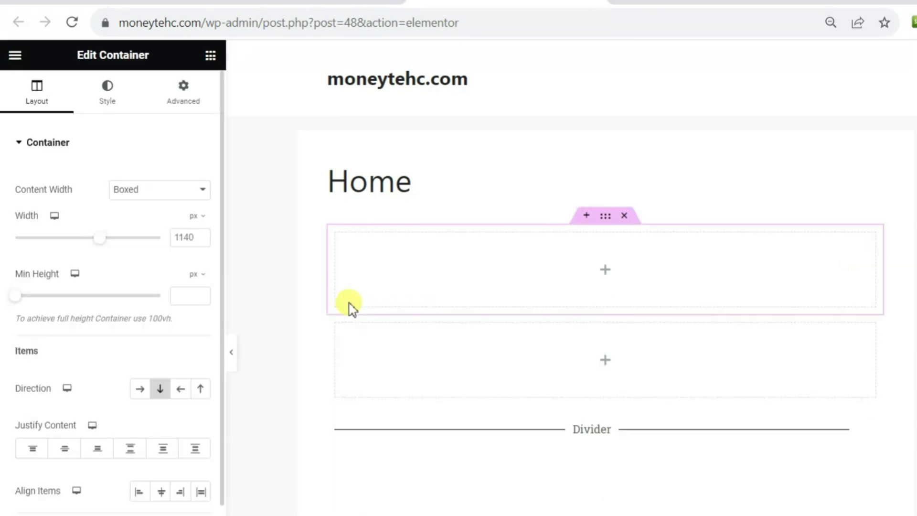
{"action": "left_click", "coordinate": [605, 272]}
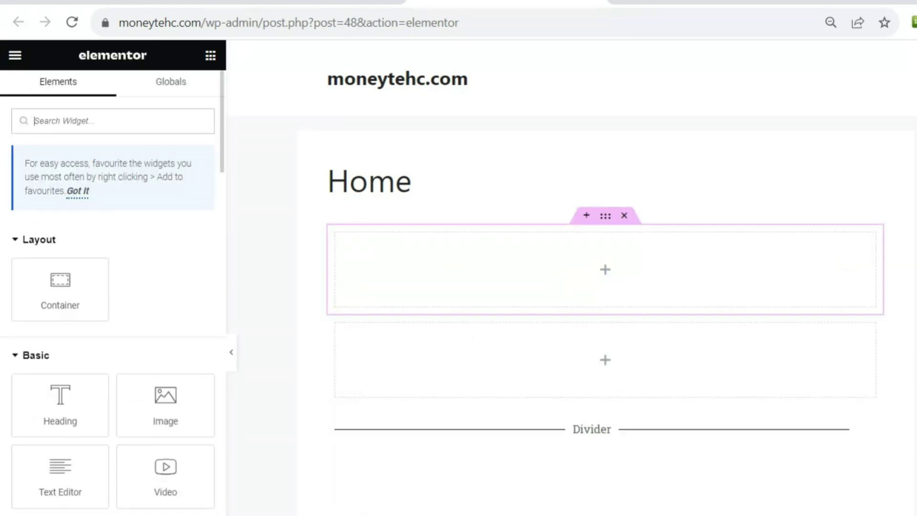
{"action": "left_click_drag", "start_coordinate": [268, 472], "coordinate": [600, 258]}
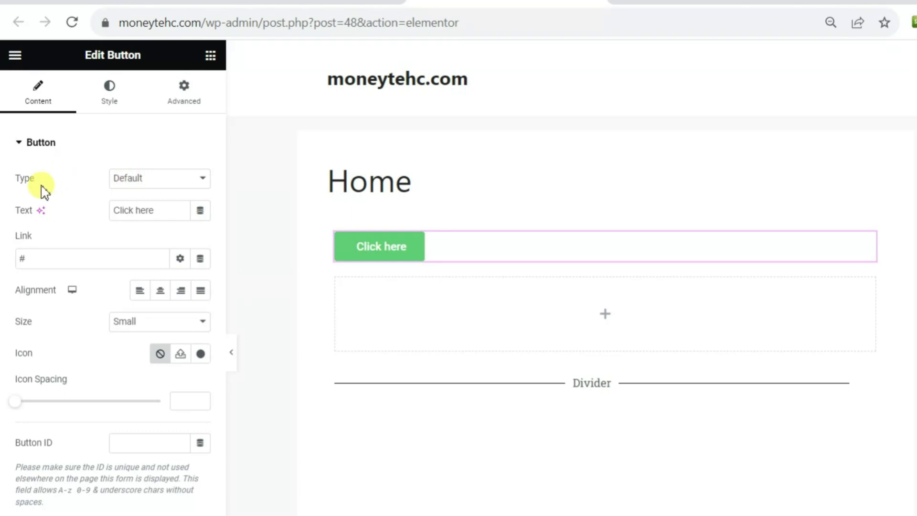
{"action": "left_click", "coordinate": [161, 181]}
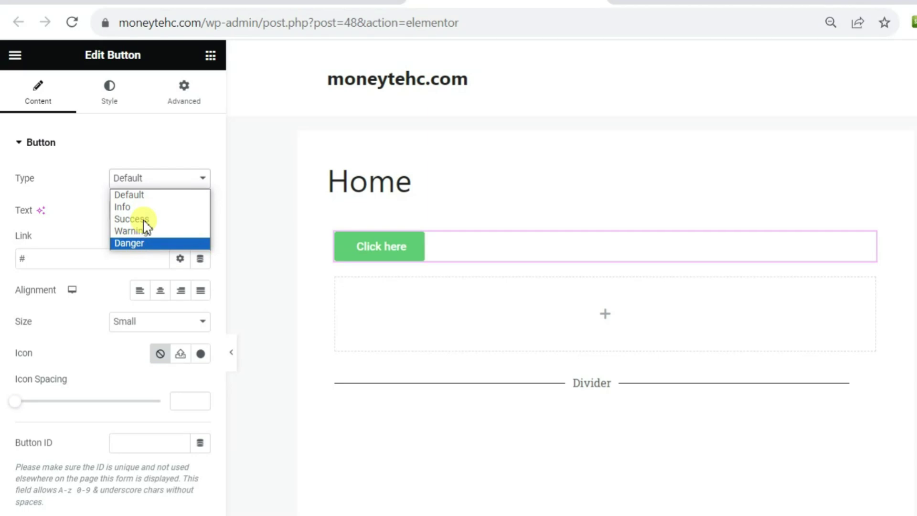
{"action": "left_click", "coordinate": [139, 149]}
{"action": "left_click", "coordinate": [139, 148]}
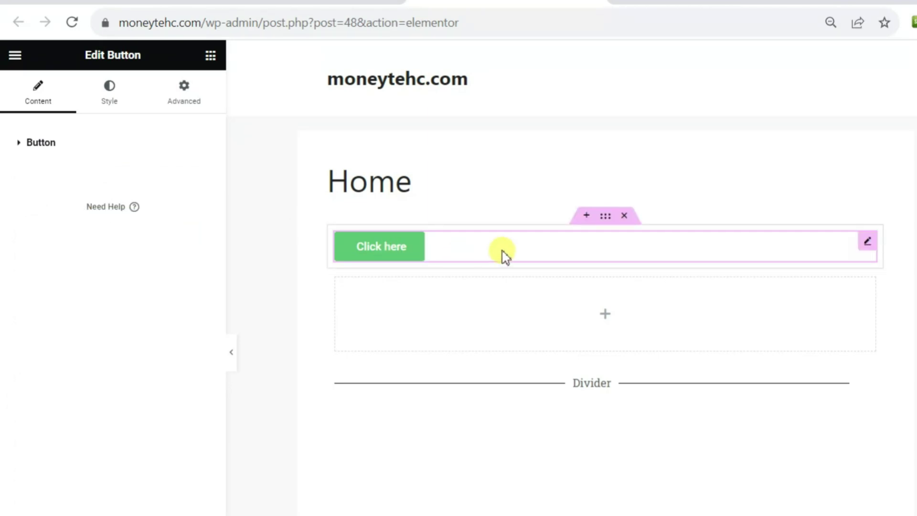
{"action": "left_click", "coordinate": [427, 252]}
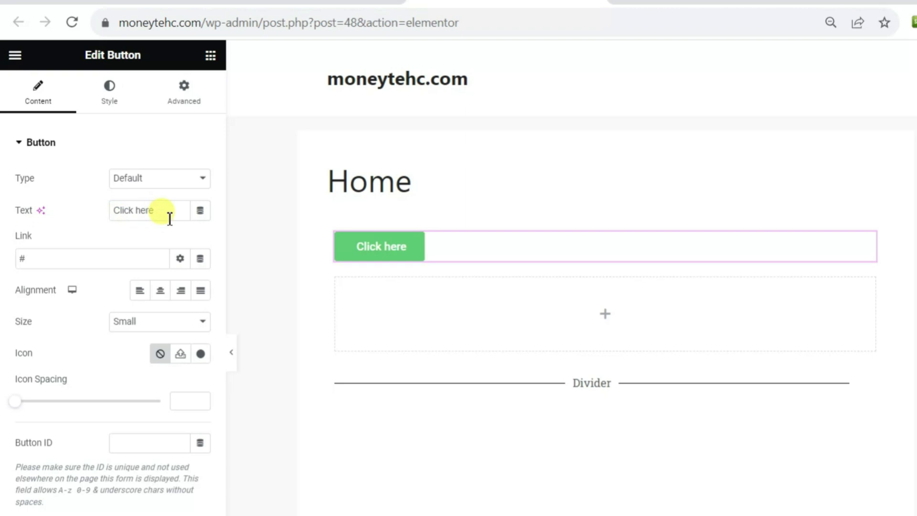
{"action": "left_click_drag", "start_coordinate": [172, 212], "coordinate": [65, 213]}
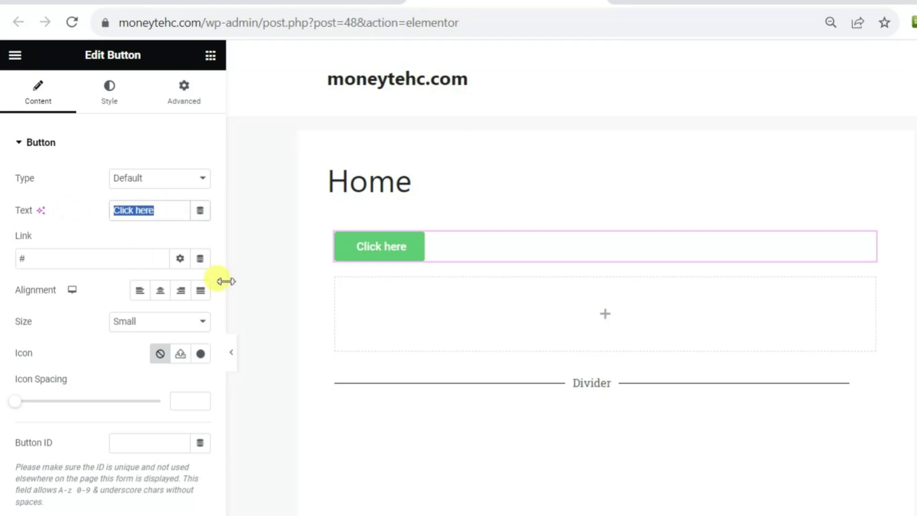
{"action": "type", "text": "Click Now"}
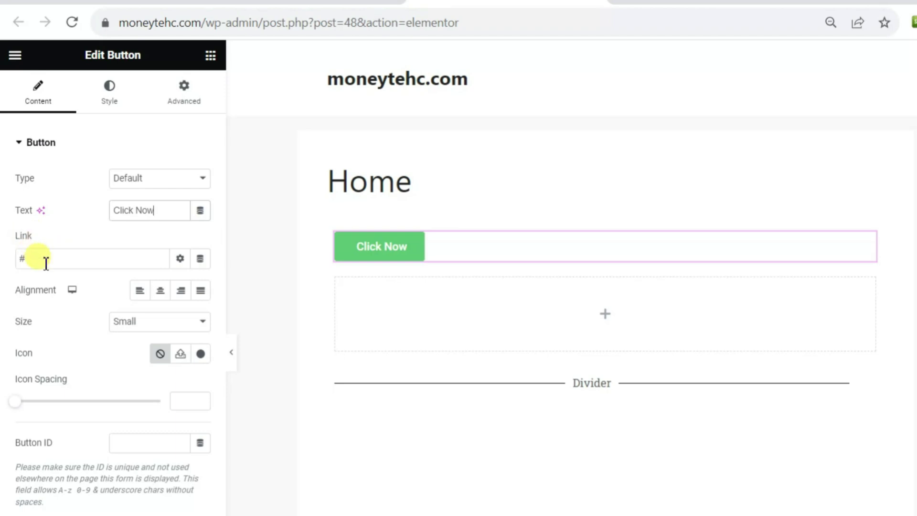
{"action": "left_click_drag", "start_coordinate": [33, 205], "coordinate": [1, 199]}
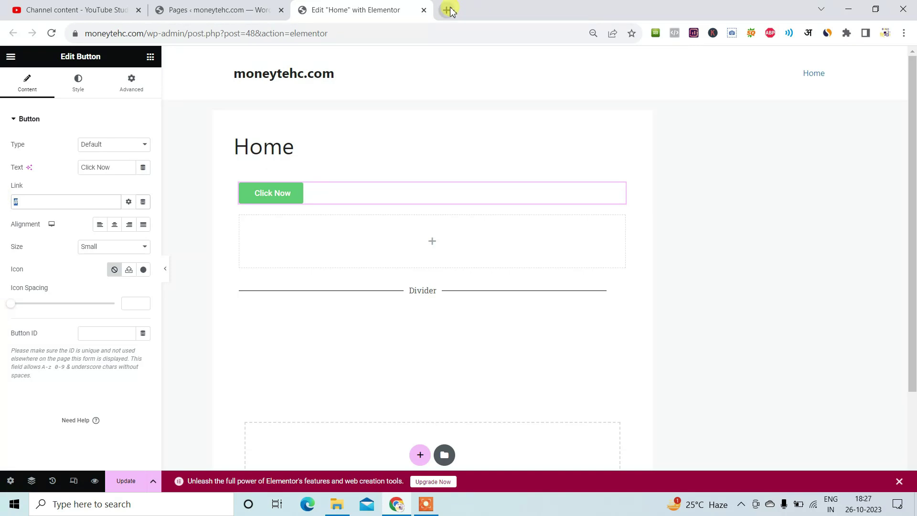
{"action": "key", "text": "ctrl+t"}
{"action": "type", "text": "basiccomputerhindi.com"}
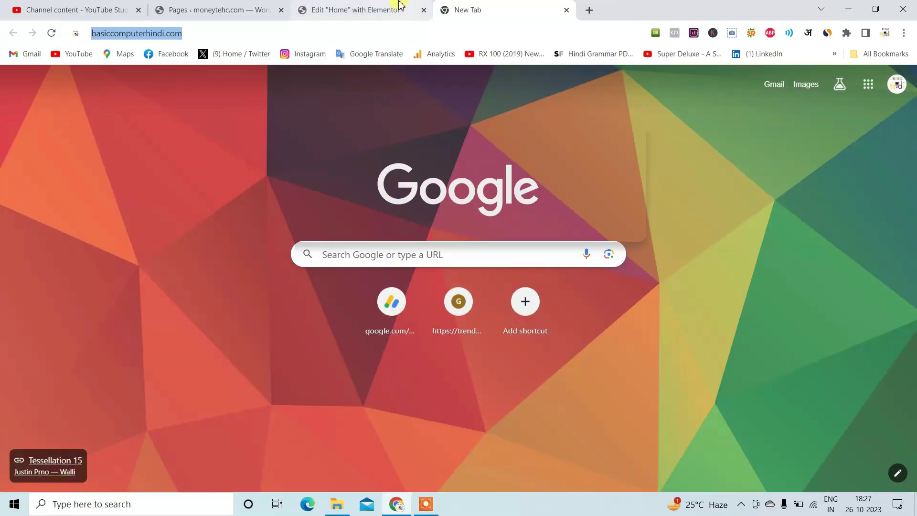
{"action": "left_click", "coordinate": [578, 11]}
{"action": "type", "text": "https://basiccomputerhindi.com/"}
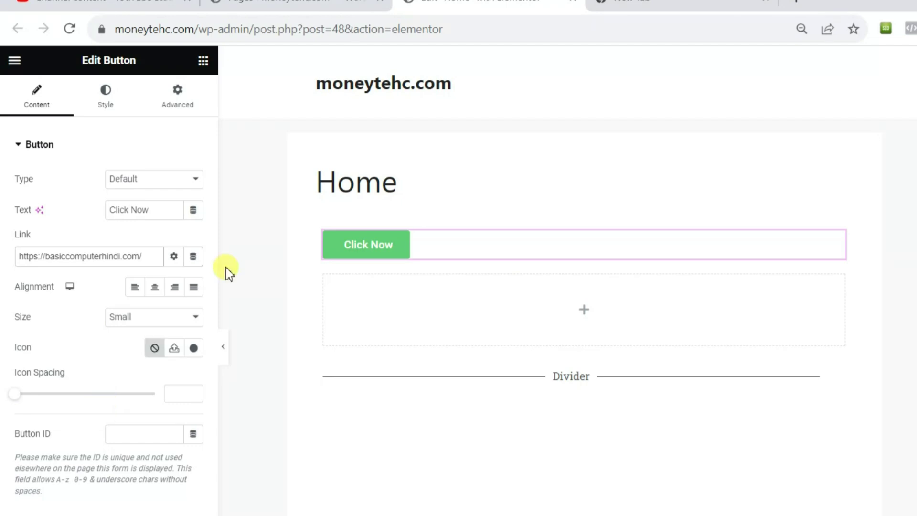
- Try centre and right alignment for the button, and settle on justified alignment
{"action": "left_click", "coordinate": [156, 287]}
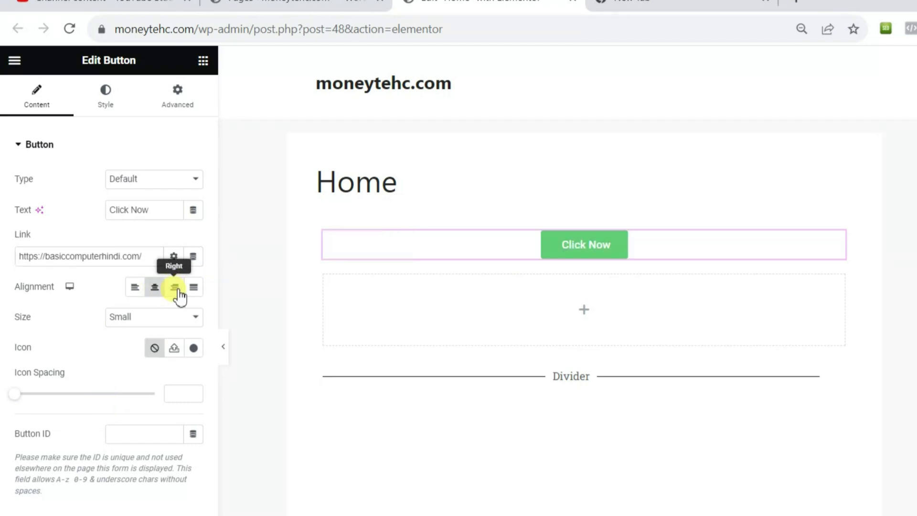
{"action": "left_click", "coordinate": [175, 288]}
{"action": "left_click", "coordinate": [193, 288]}
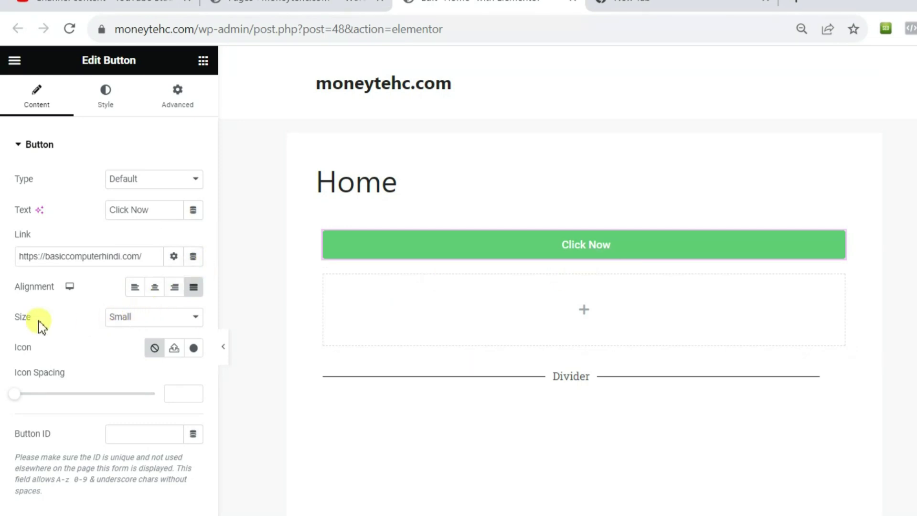
- Try the Extra Large and Large sizes on the button, and settle on Medium
{"action": "left_click", "coordinate": [139, 319]}
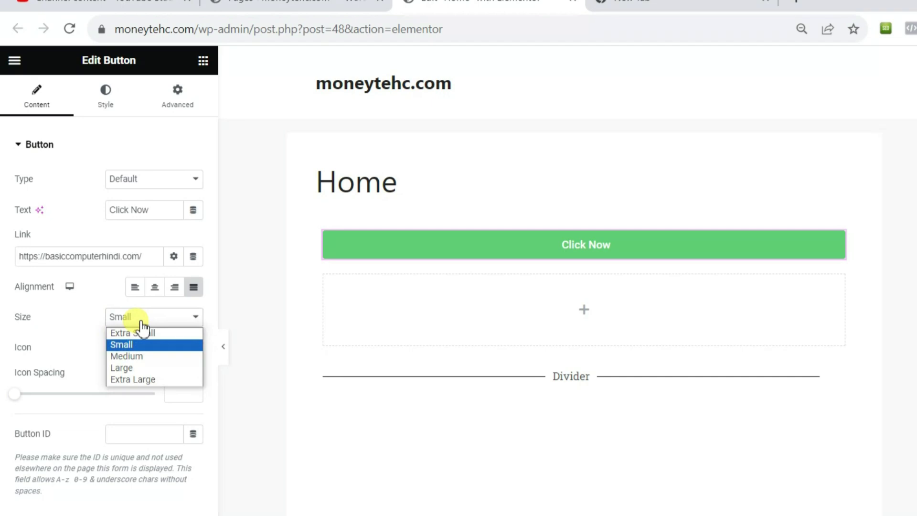
{"action": "left_click", "coordinate": [133, 356]}
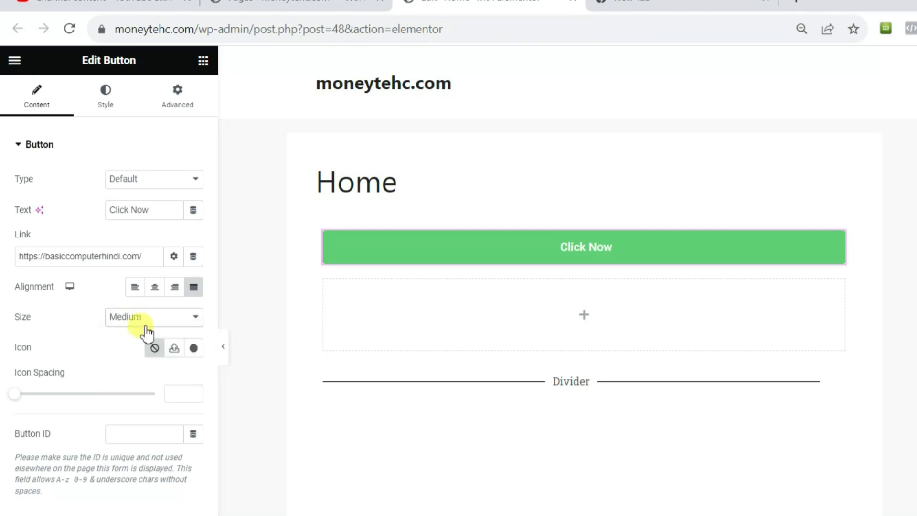
{"action": "left_click", "coordinate": [150, 318]}
{"action": "left_click", "coordinate": [136, 379]}
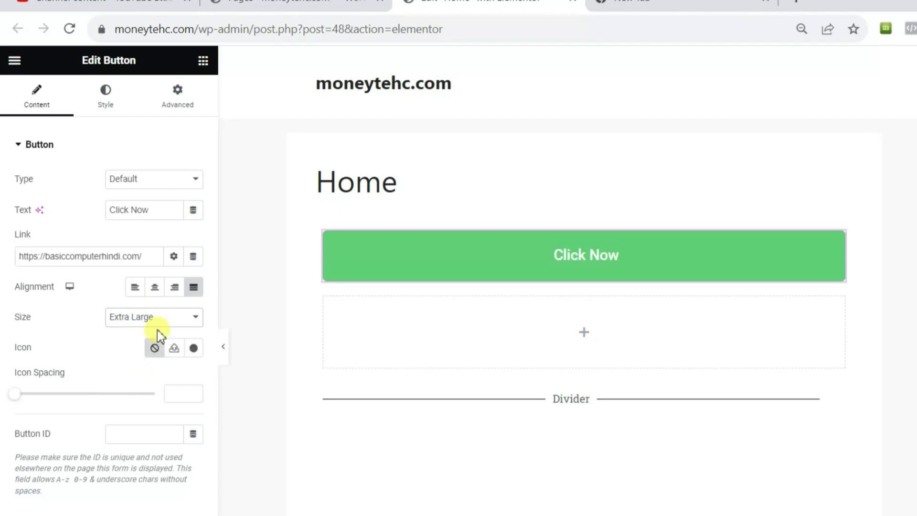
{"action": "left_click", "coordinate": [154, 319]}
{"action": "left_click", "coordinate": [146, 368]}
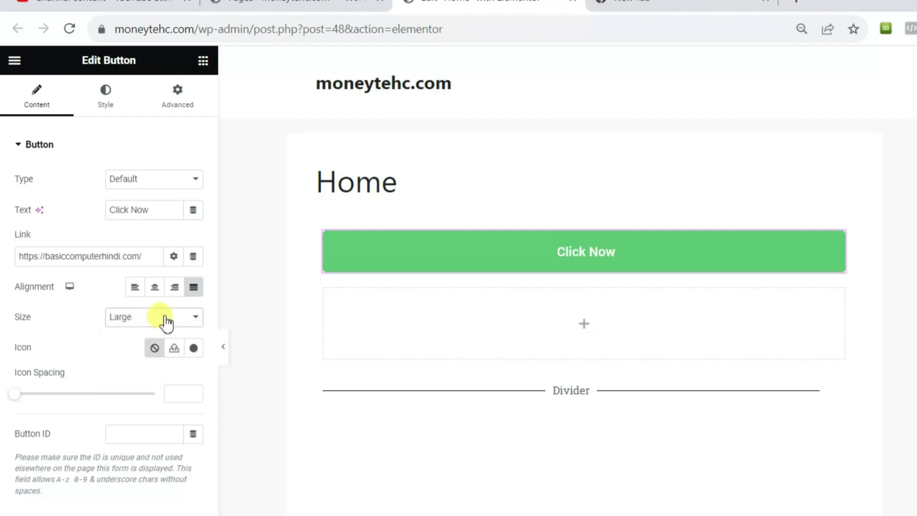
{"action": "left_click", "coordinate": [164, 319]}
{"action": "left_click", "coordinate": [145, 356]}
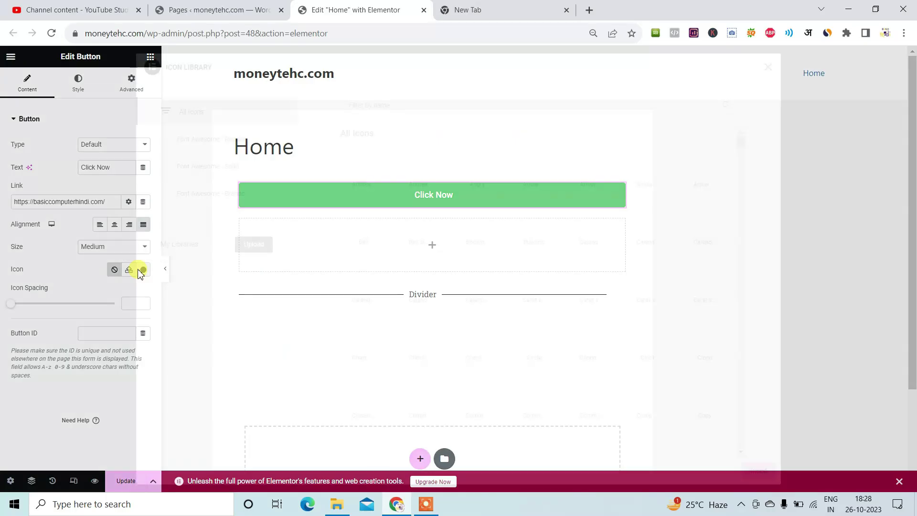
- Insert the outlined Folder icon from the icon library into the button
{"action": "left_click", "coordinate": [265, 340]}
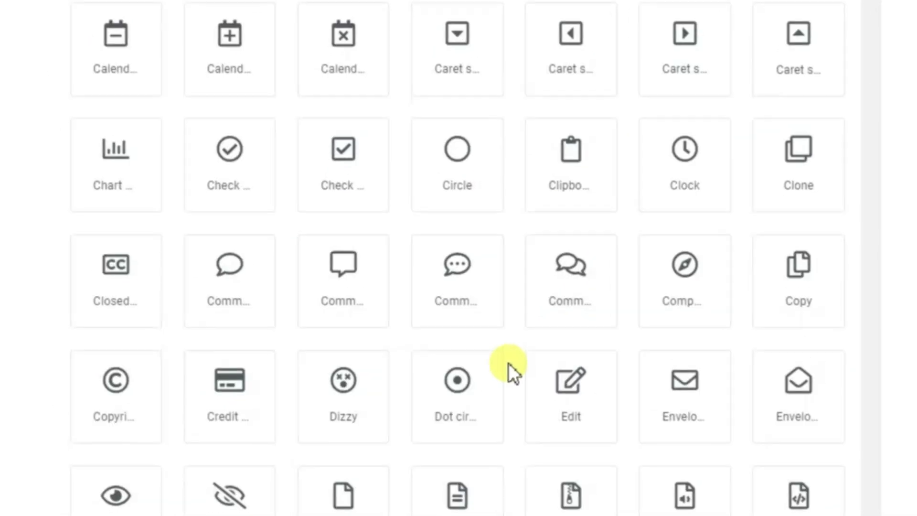
{"action": "scroll", "coordinate": [508, 362], "scroll_direction": "down", "scroll_amount": 5}
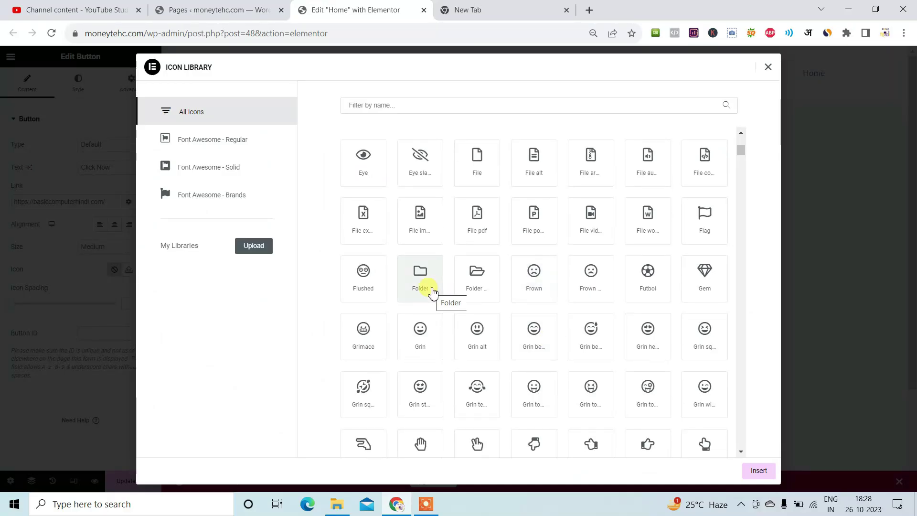
{"action": "left_click", "coordinate": [433, 294]}
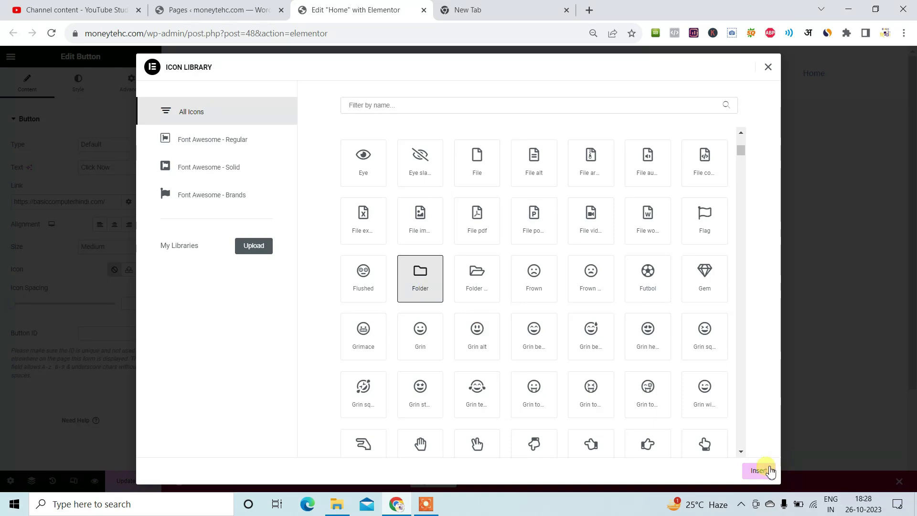
{"action": "left_click", "coordinate": [768, 472]}
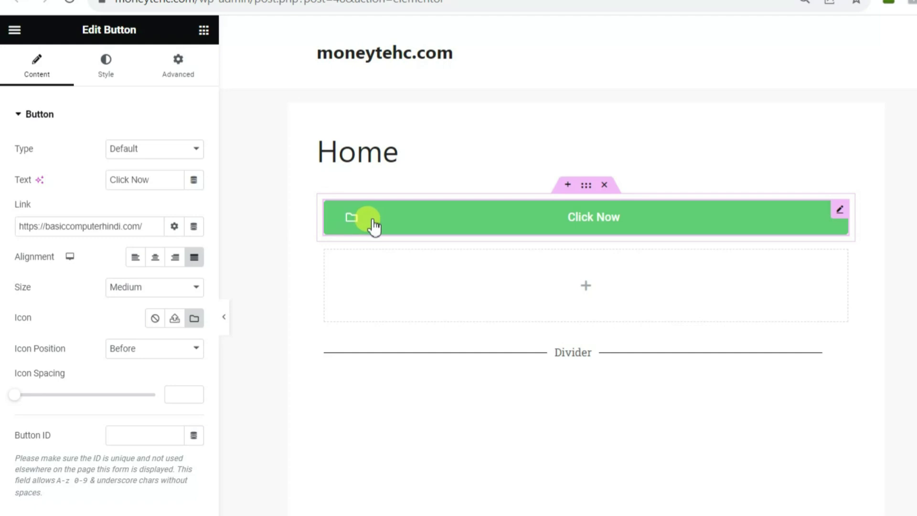
- Set the button's icon position to After and its icon spacing to 0
{"action": "left_click", "coordinate": [155, 356]}
{"action": "left_click", "coordinate": [152, 373]}
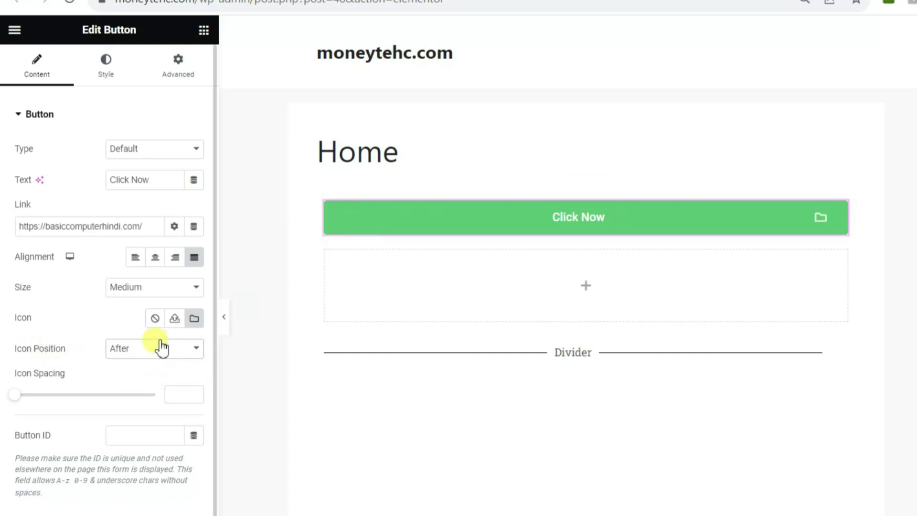
{"action": "left_click", "coordinate": [157, 354]}
{"action": "left_click", "coordinate": [158, 378]}
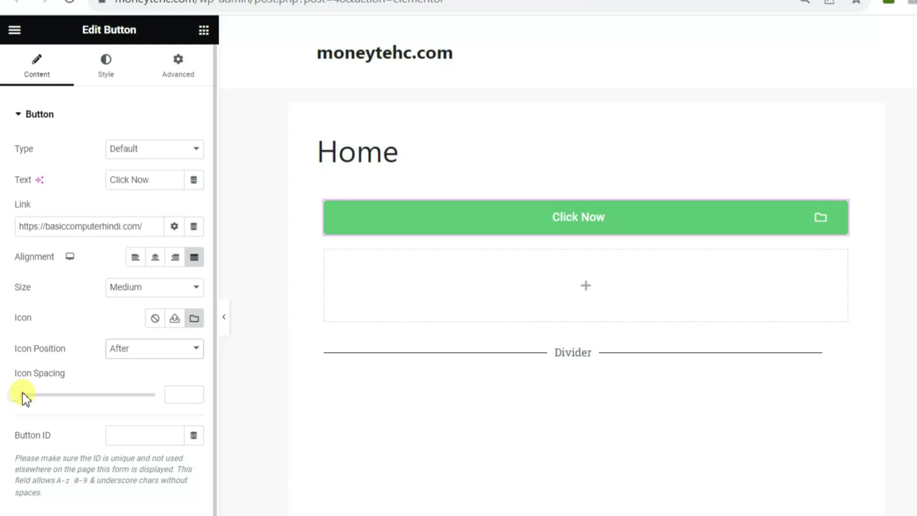
{"action": "mouse_move", "coordinate": [21, 395]}
{"action": "left_mouse_down"}
{"action": "mouse_move", "coordinate": [100, 401]}
{"action": "mouse_move", "coordinate": [2, 406]}
{"action": "mouse_move", "coordinate": [211, 410]}
{"action": "mouse_move", "coordinate": [9, 406]}
{"action": "left_mouse_up"}
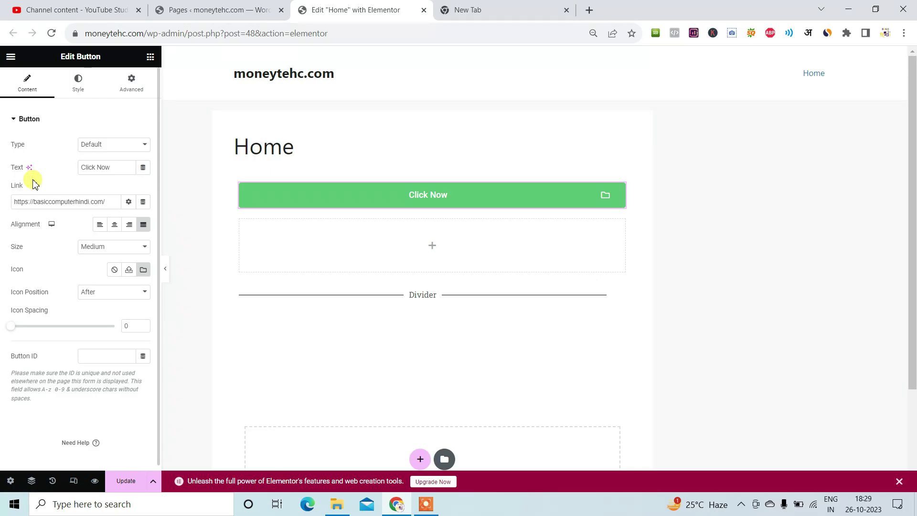
- Browse the available icons in the button's icon library and close it
{"action": "left_click", "coordinate": [144, 275]}
{"action": "scroll", "coordinate": [473, 280], "scroll_direction": "down", "scroll_amount": 5}
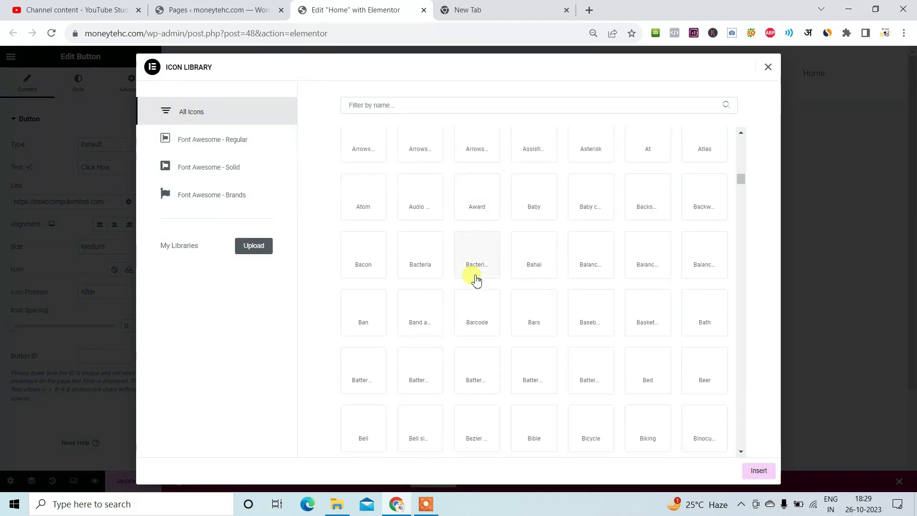
{"action": "scroll", "coordinate": [473, 329], "scroll_direction": "down", "scroll_amount": 2}
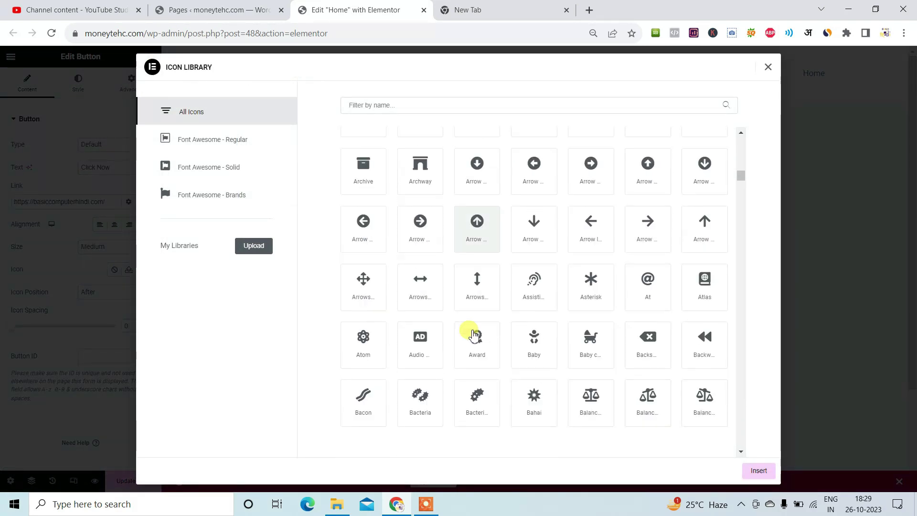
{"action": "scroll", "coordinate": [472, 335], "scroll_direction": "down", "scroll_amount": 4}
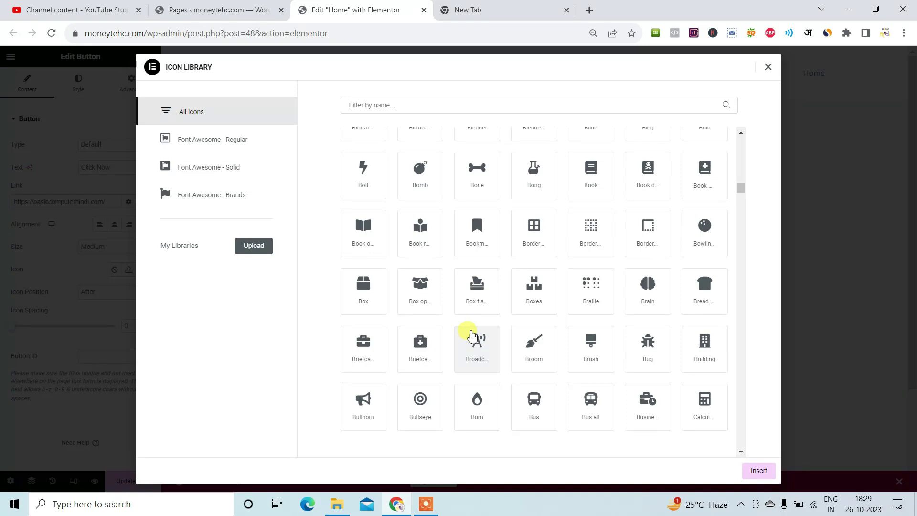
{"action": "scroll", "coordinate": [472, 334], "scroll_direction": "down", "scroll_amount": 5}
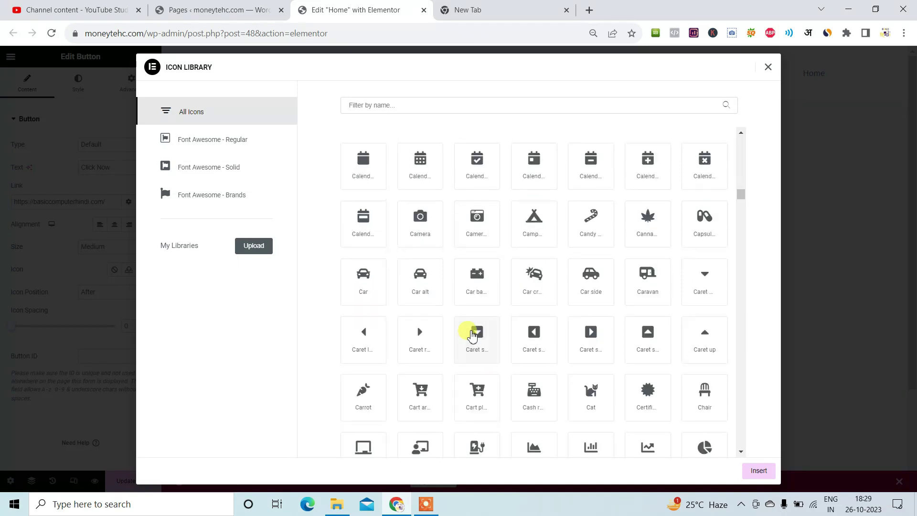
{"action": "scroll", "coordinate": [472, 334], "scroll_direction": "down", "scroll_amount": 8}
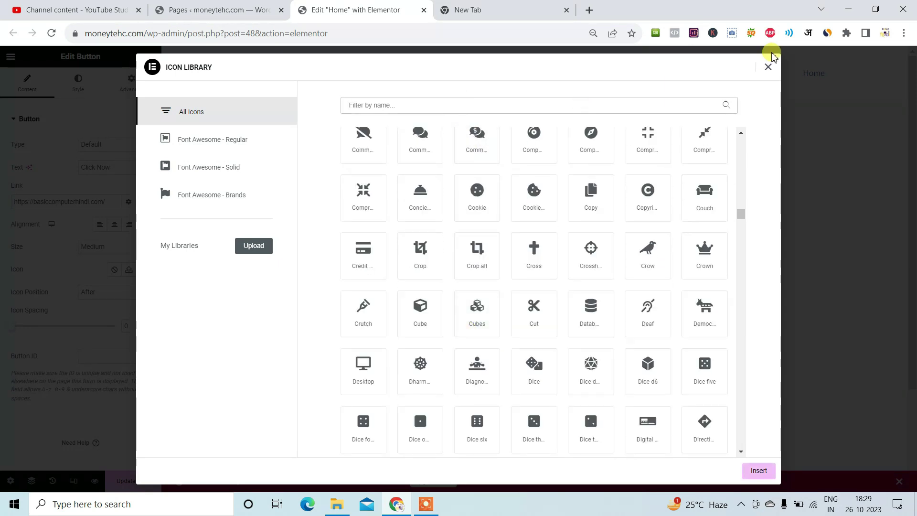
{"action": "left_click", "coordinate": [766, 67]}
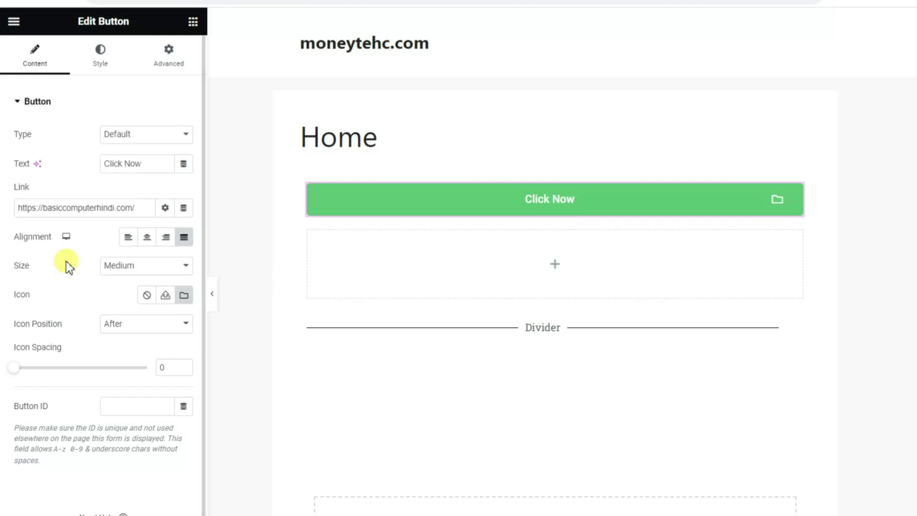
- Open the button's typography style settings and set the font size to 22 px
{"action": "left_click", "coordinate": [103, 64]}
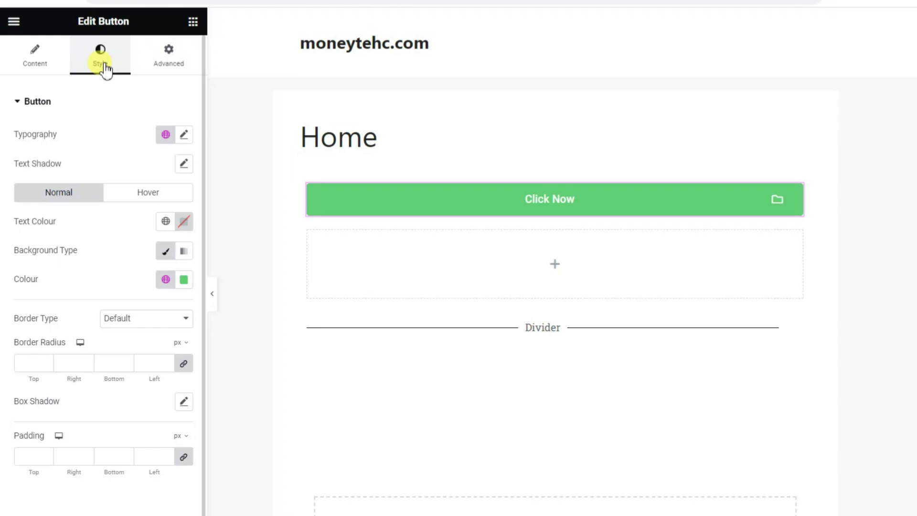
{"action": "left_click", "coordinate": [185, 136]}
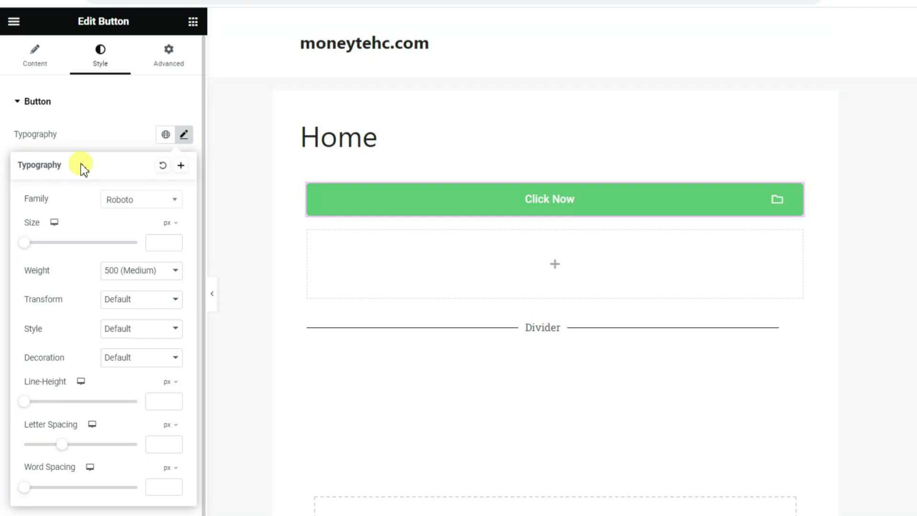
{"action": "mouse_move", "coordinate": [29, 247]}
{"action": "left_mouse_down"}
{"action": "mouse_move", "coordinate": [53, 248]}
{"action": "mouse_move", "coordinate": [41, 252]}
{"action": "left_mouse_up"}
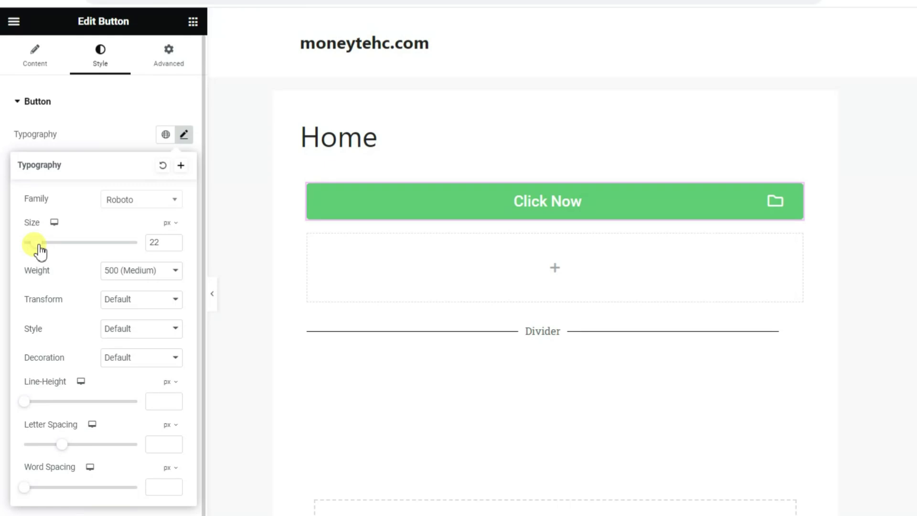
- Try the 700 (Bold) and 900 (Black) font weights on the button text, and return to 500 (Medium)
{"action": "left_click", "coordinate": [146, 273]}
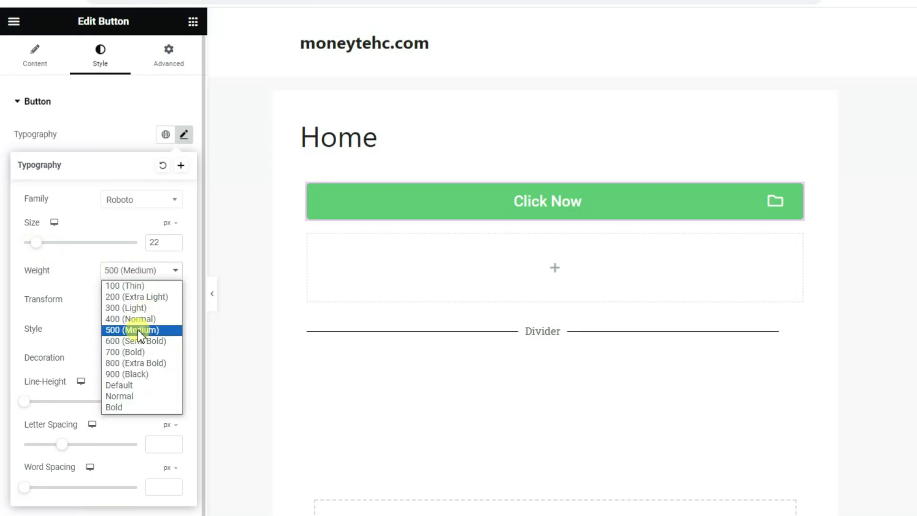
{"action": "left_click", "coordinate": [136, 353]}
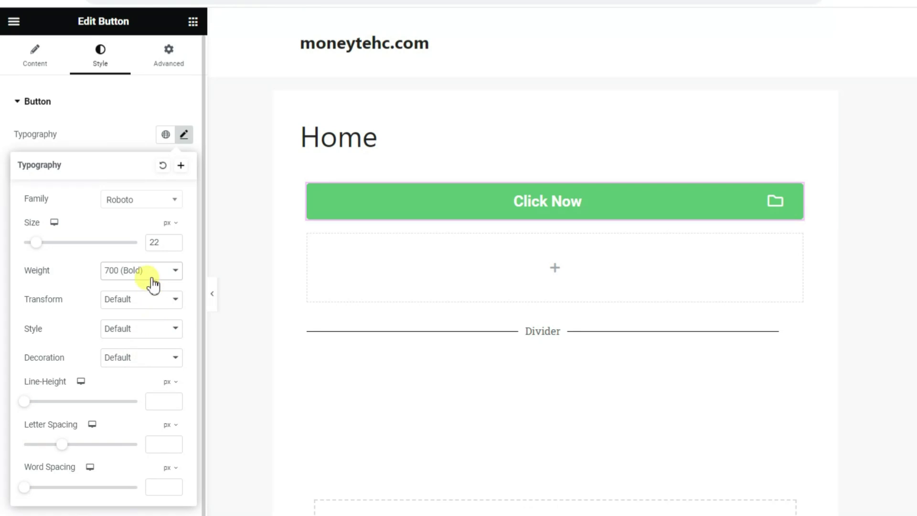
{"action": "left_click", "coordinate": [151, 279]}
{"action": "left_click", "coordinate": [143, 373]}
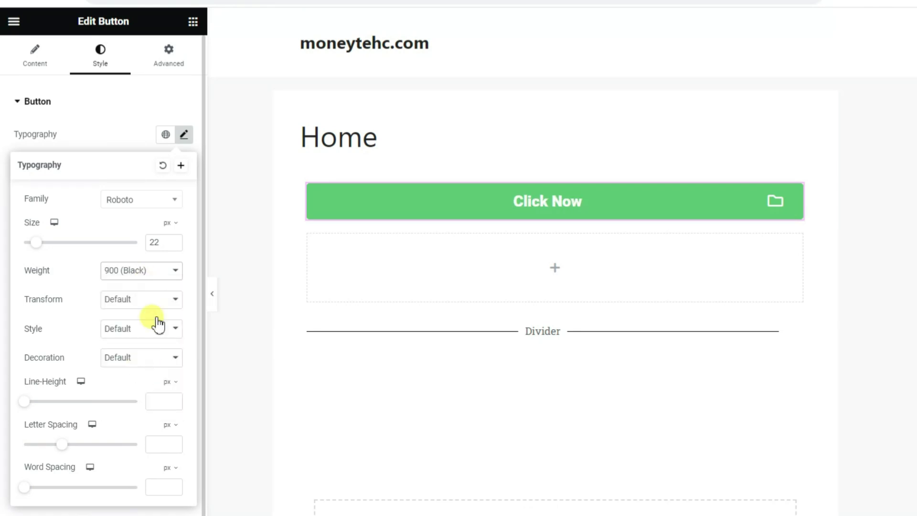
{"action": "left_click", "coordinate": [150, 278]}
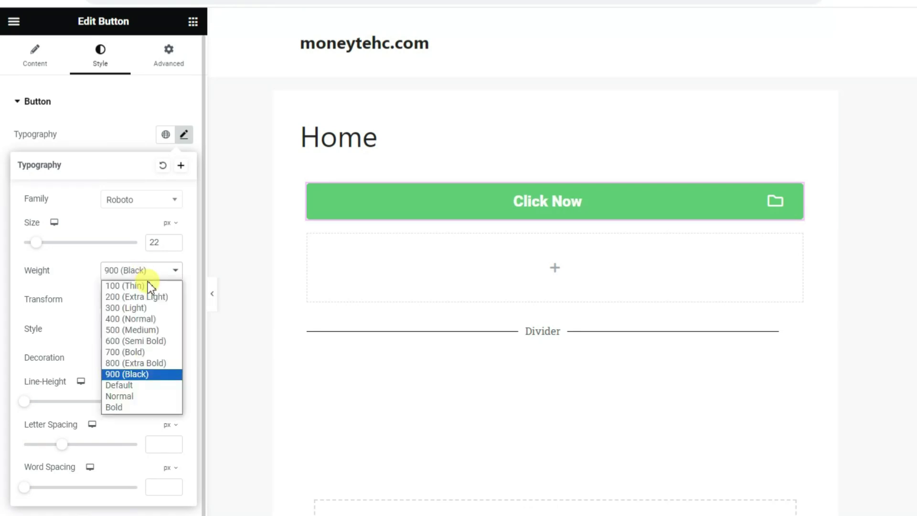
{"action": "left_click", "coordinate": [146, 331]}
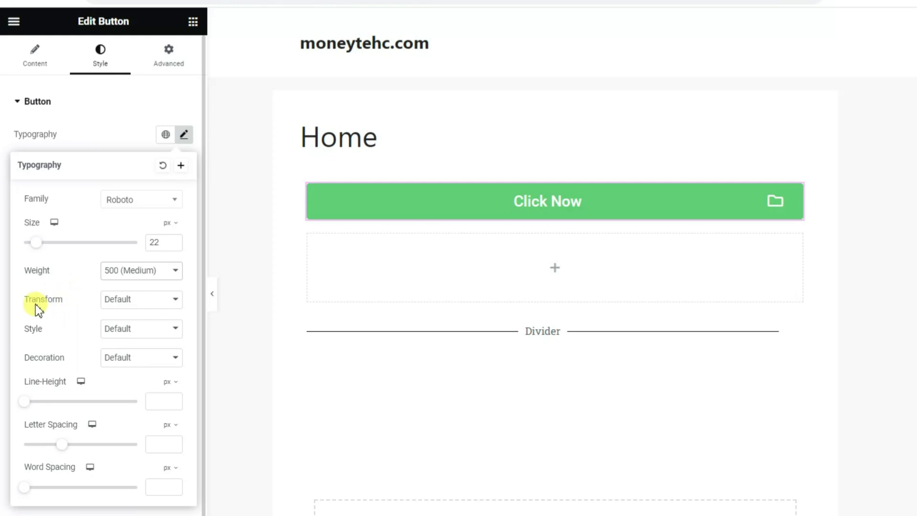
- Try the Uppercase, Lowercase and Capitalise transforms on the button text, and settle on Normal
{"action": "left_click", "coordinate": [144, 306]}
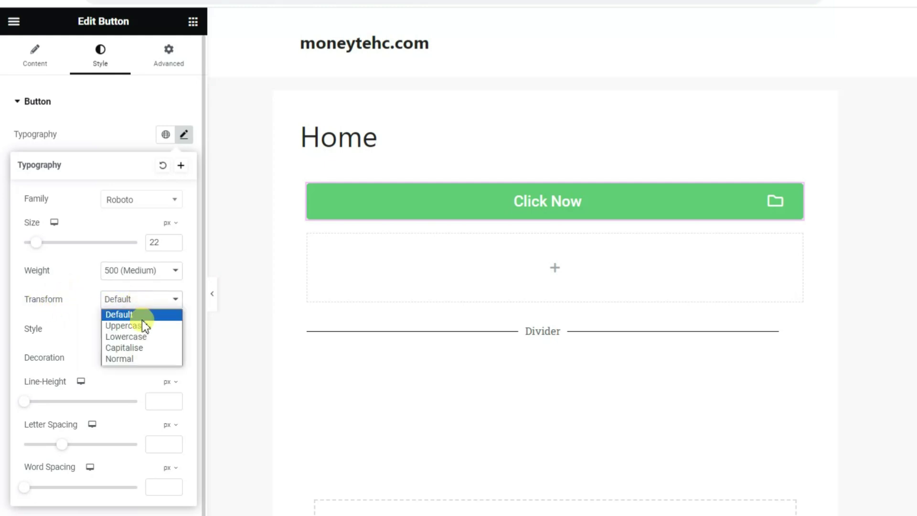
{"action": "left_click", "coordinate": [142, 325]}
{"action": "left_click", "coordinate": [148, 306]}
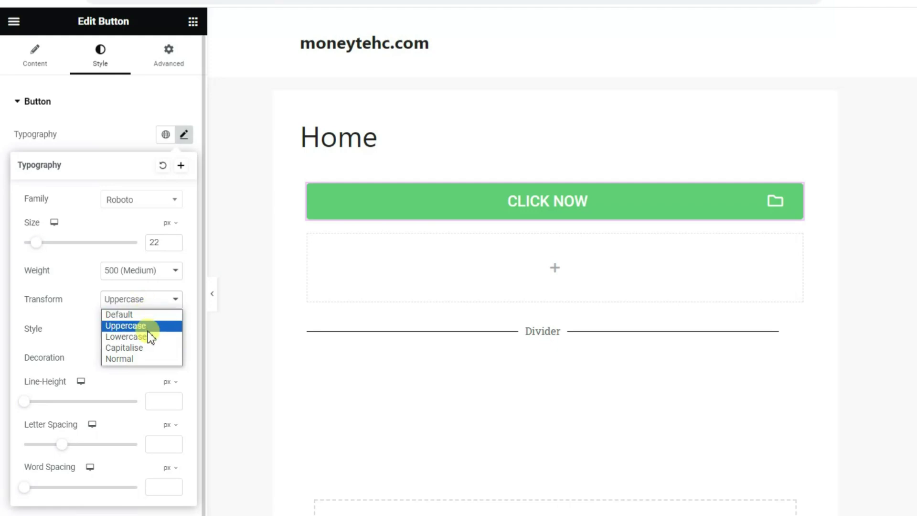
{"action": "left_click", "coordinate": [147, 338]}
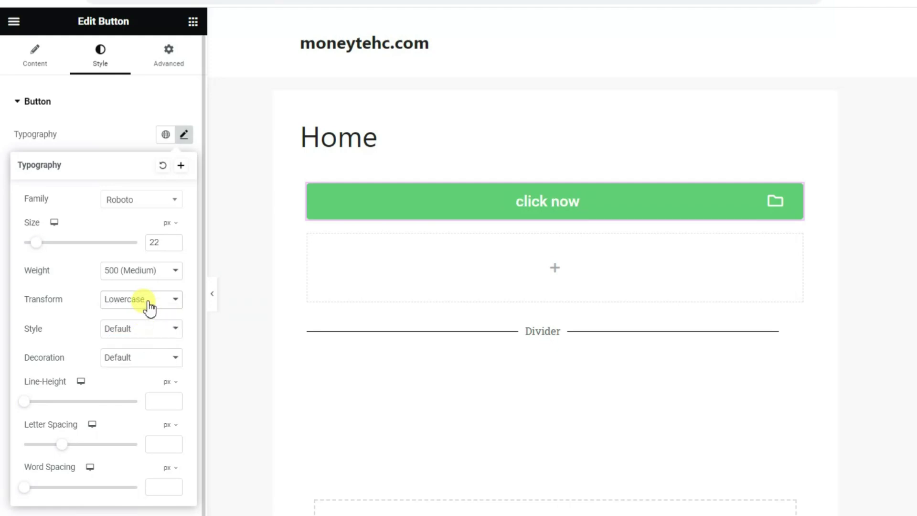
{"action": "left_click", "coordinate": [150, 306]}
{"action": "left_click", "coordinate": [144, 346]}
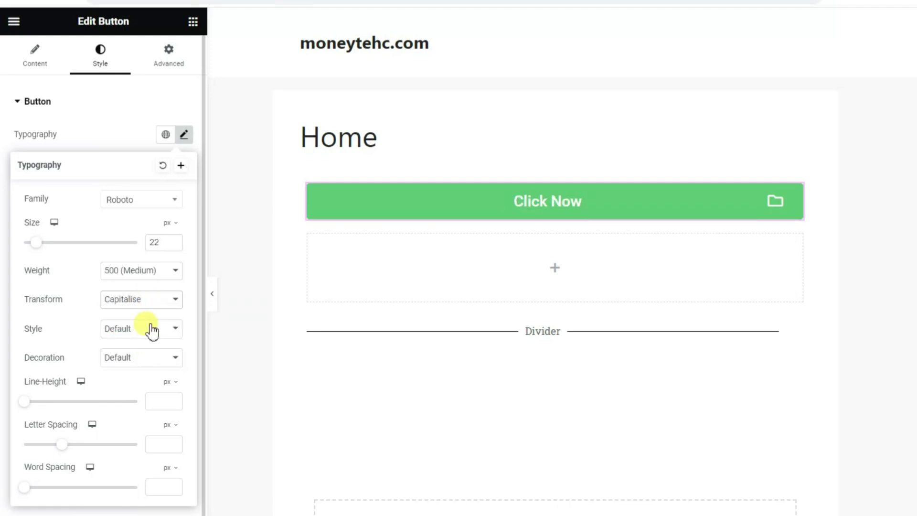
{"action": "left_click", "coordinate": [143, 300]}
{"action": "left_click", "coordinate": [144, 358]}
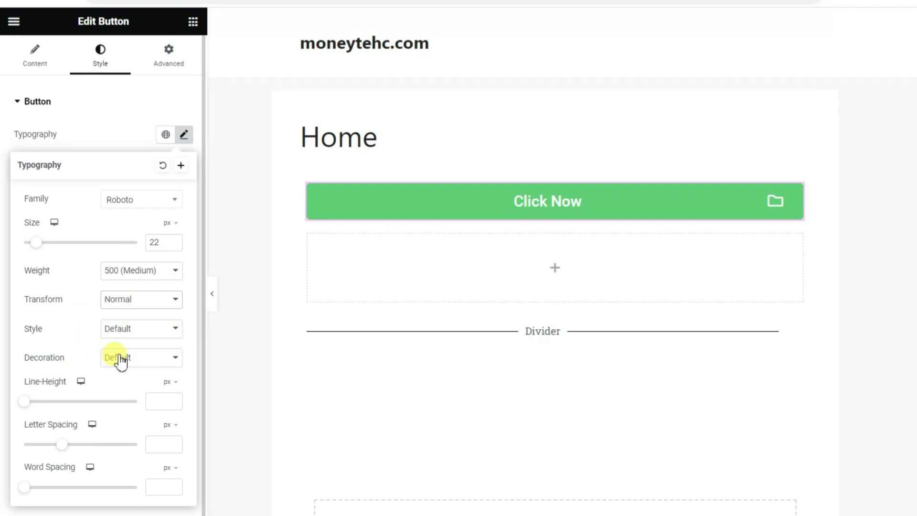
- Try the Normal, Italic and Oblique font styles on the button text, and return to Default
{"action": "left_click", "coordinate": [137, 338]}
{"action": "left_click", "coordinate": [125, 342]}
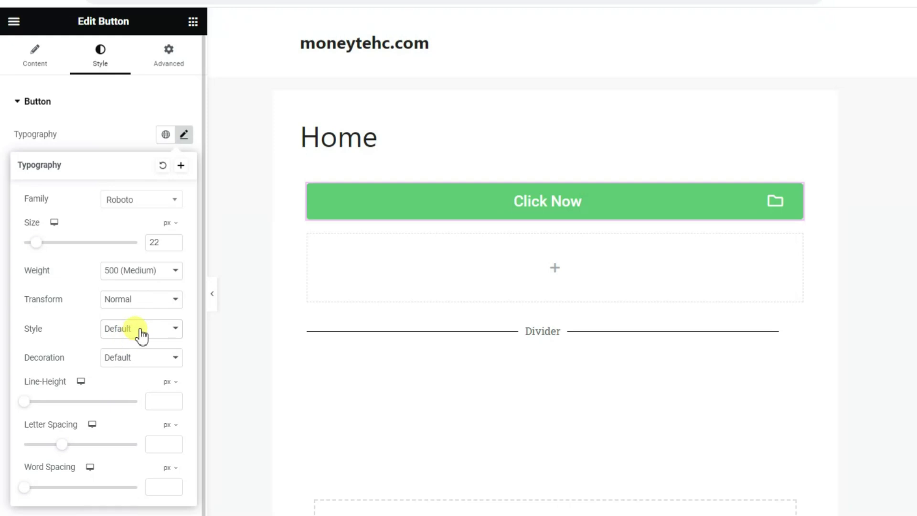
{"action": "left_click", "coordinate": [139, 338]}
{"action": "left_click", "coordinate": [137, 355]}
{"action": "left_click", "coordinate": [146, 334]}
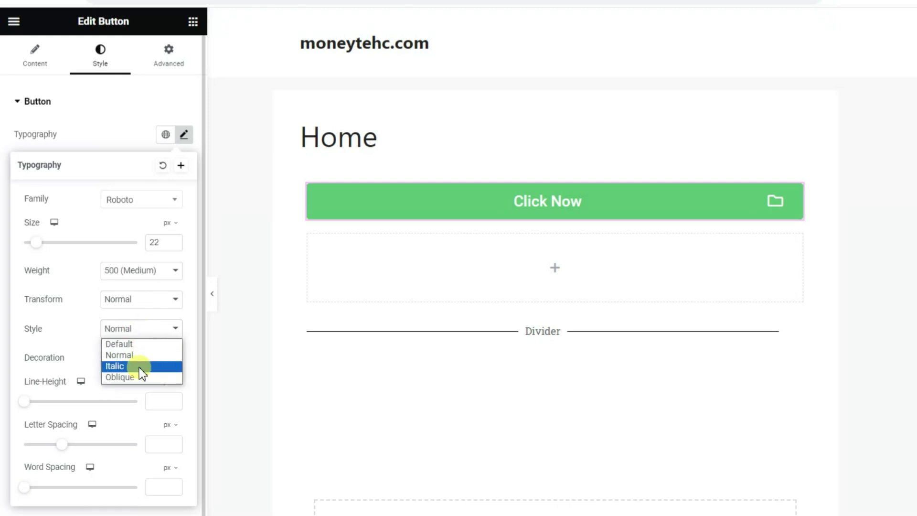
{"action": "left_click", "coordinate": [141, 368]}
{"action": "left_click", "coordinate": [155, 332]}
{"action": "left_click", "coordinate": [143, 378]}
{"action": "left_click", "coordinate": [149, 338]}
{"action": "left_click", "coordinate": [140, 346]}
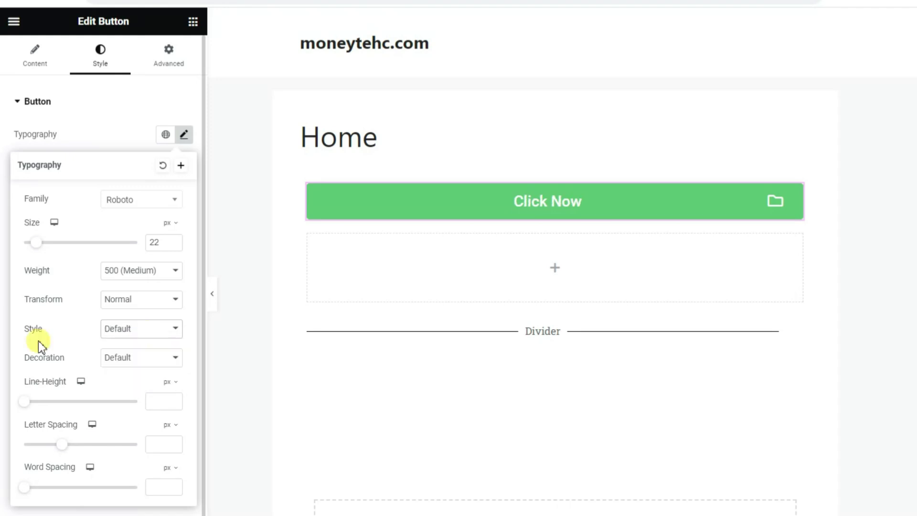
- Try the Underline, Overline and Line Through decorations on the button text, and settle on None
{"action": "left_click", "coordinate": [133, 361]}
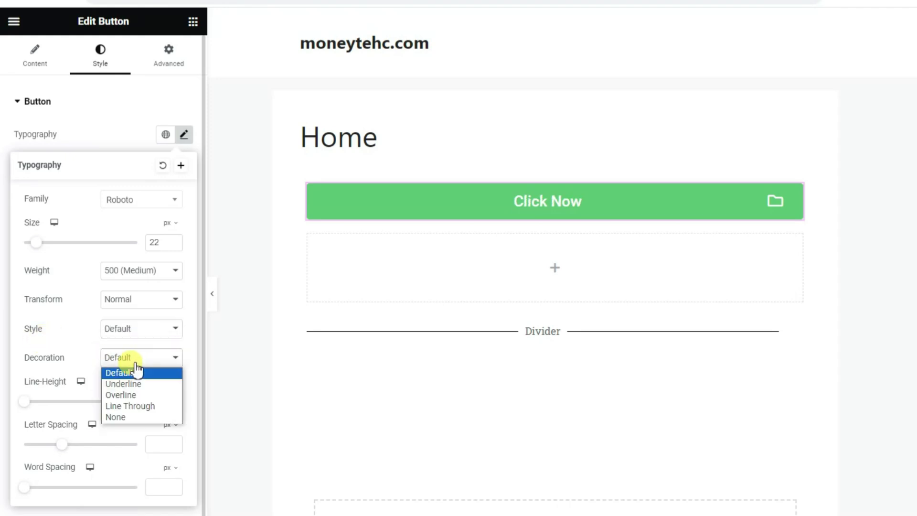
{"action": "left_click", "coordinate": [132, 384]}
{"action": "left_click", "coordinate": [137, 362]}
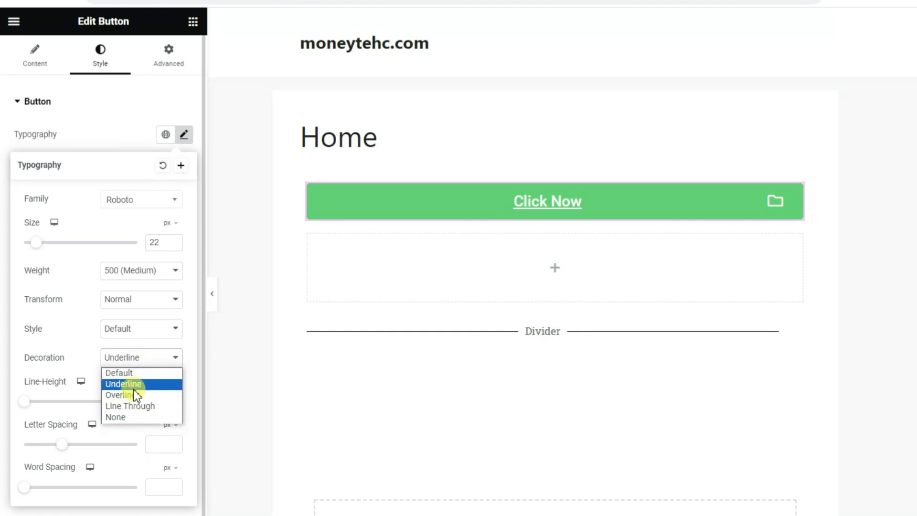
{"action": "left_click", "coordinate": [132, 399]}
{"action": "left_click", "coordinate": [158, 334]}
{"action": "left_click", "coordinate": [150, 342]}
{"action": "left_click", "coordinate": [146, 357]}
{"action": "left_click", "coordinate": [137, 406]}
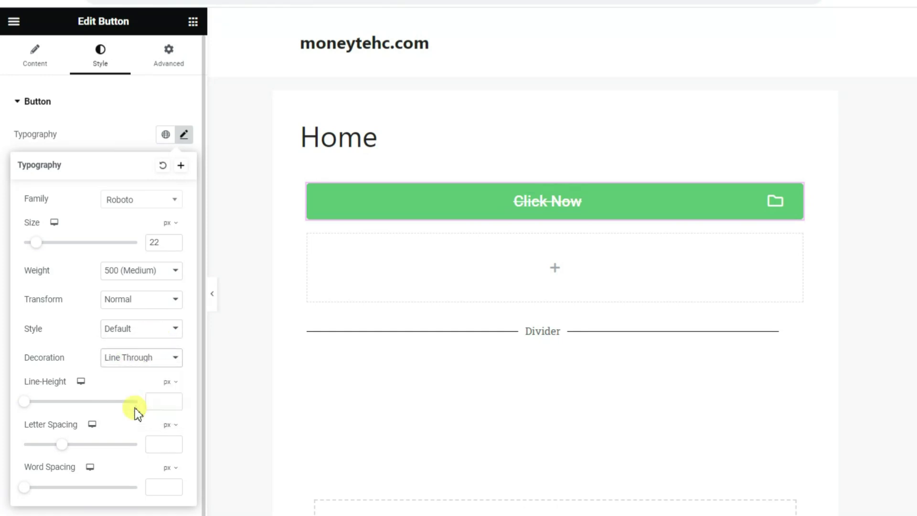
{"action": "left_click", "coordinate": [147, 362]}
{"action": "left_click", "coordinate": [143, 419]}
- Set the button text's line height to 12 px, letter spacing to 0.7 px and word spacing to 5 px
{"action": "mouse_move", "coordinate": [29, 406]}
{"action": "left_mouse_down"}
{"action": "mouse_move", "coordinate": [108, 404]}
{"action": "mouse_move", "coordinate": [44, 406]}
{"action": "left_mouse_up"}
{"action": "mouse_move", "coordinate": [59, 451]}
{"action": "left_mouse_down"}
{"action": "mouse_move", "coordinate": [80, 453]}
{"action": "mouse_move", "coordinate": [67, 446]}
{"action": "left_mouse_up"}
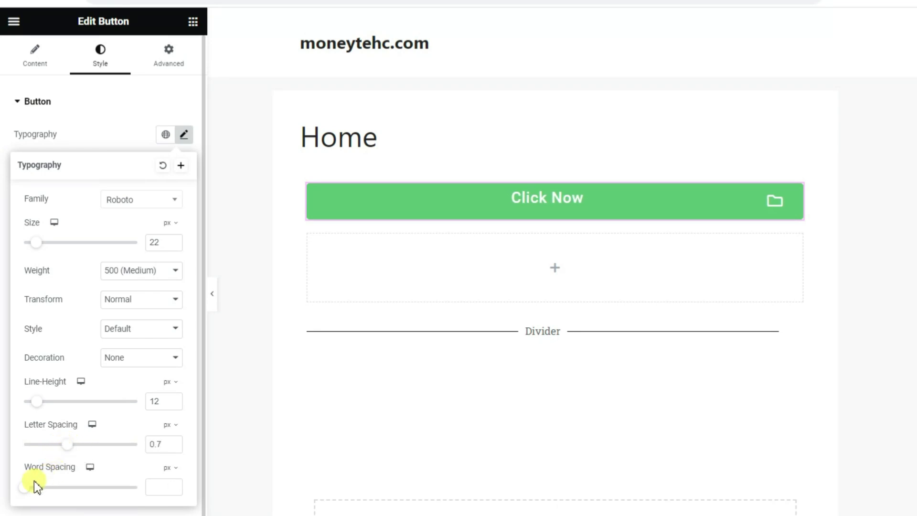
{"action": "left_click_drag", "start_coordinate": [31, 487], "coordinate": [42, 488]}
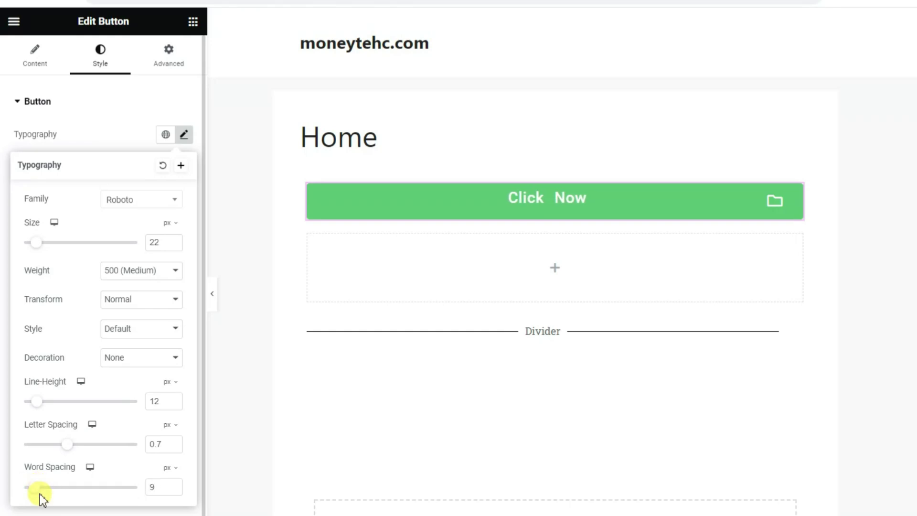
{"action": "left_click_drag", "start_coordinate": [38, 494], "coordinate": [35, 495]}
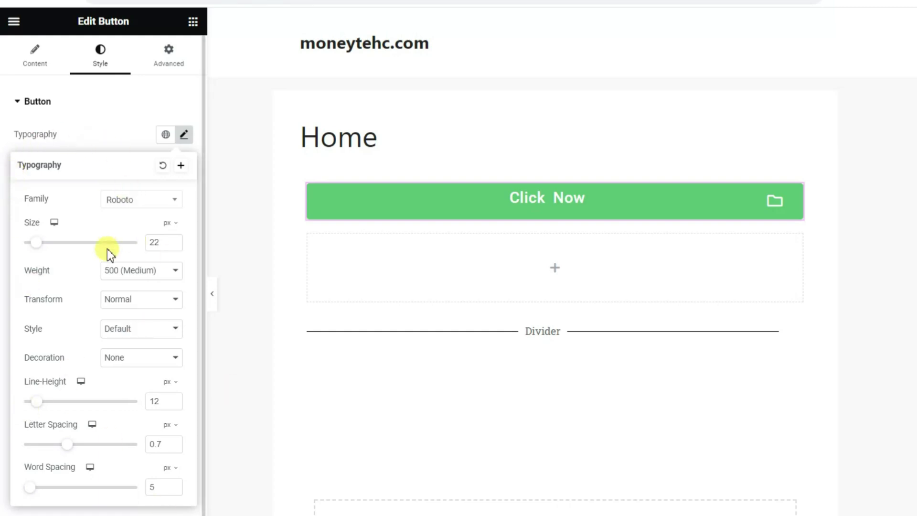
{"action": "left_click", "coordinate": [106, 111]}
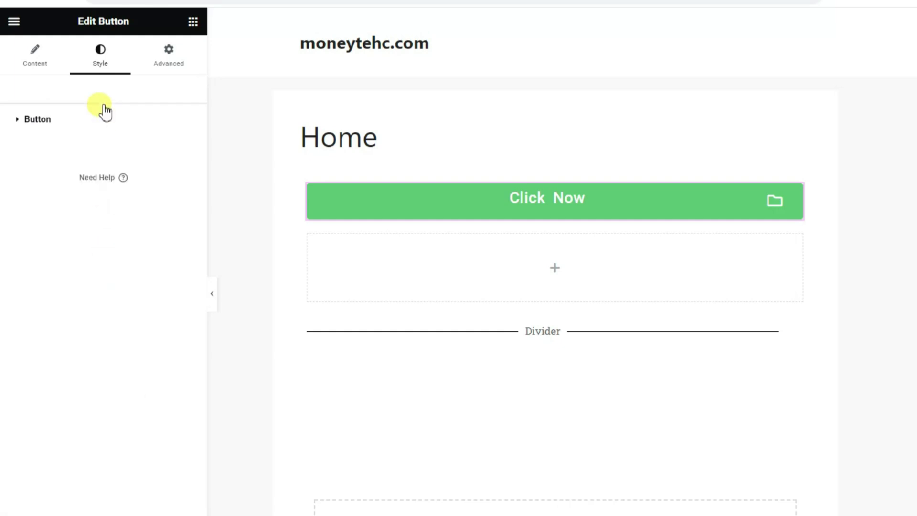
- Add a text shadow to the button with blur 0, horizontal offset -5 and vertical offset 1
{"action": "left_click", "coordinate": [28, 123]}
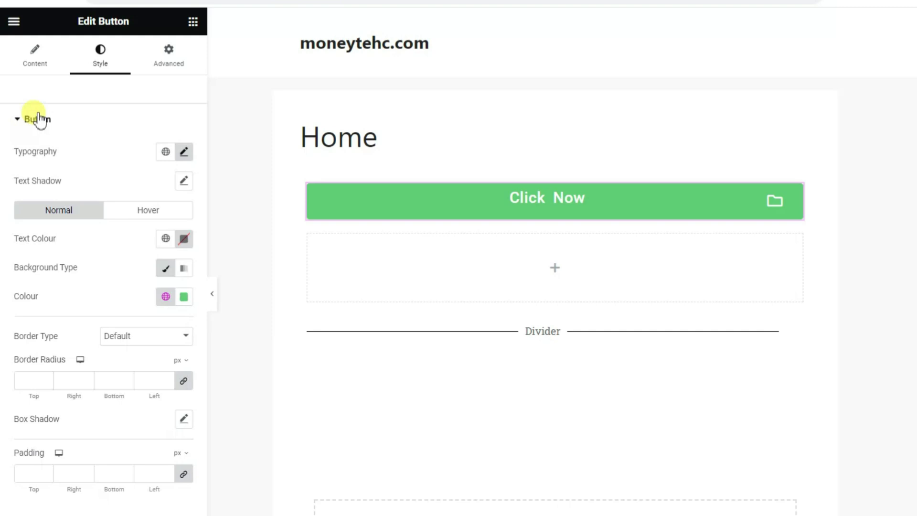
{"action": "left_click", "coordinate": [185, 186]}
{"action": "left_click_drag", "start_coordinate": [36, 261], "coordinate": [87, 329]}
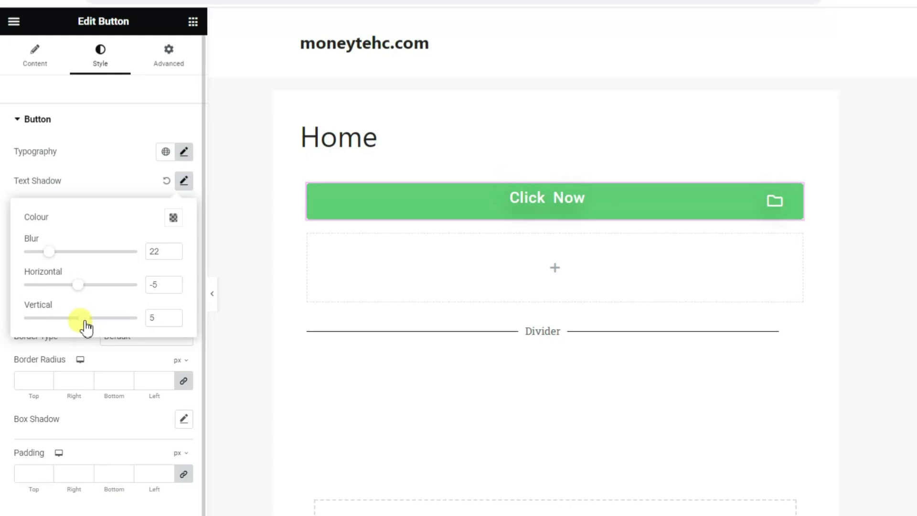
{"action": "mouse_move", "coordinate": [50, 263]}
{"action": "left_mouse_down"}
{"action": "mouse_move", "coordinate": [38, 266]}
{"action": "mouse_move", "coordinate": [57, 273]}
{"action": "mouse_move", "coordinate": [37, 275]}
{"action": "left_mouse_up"}
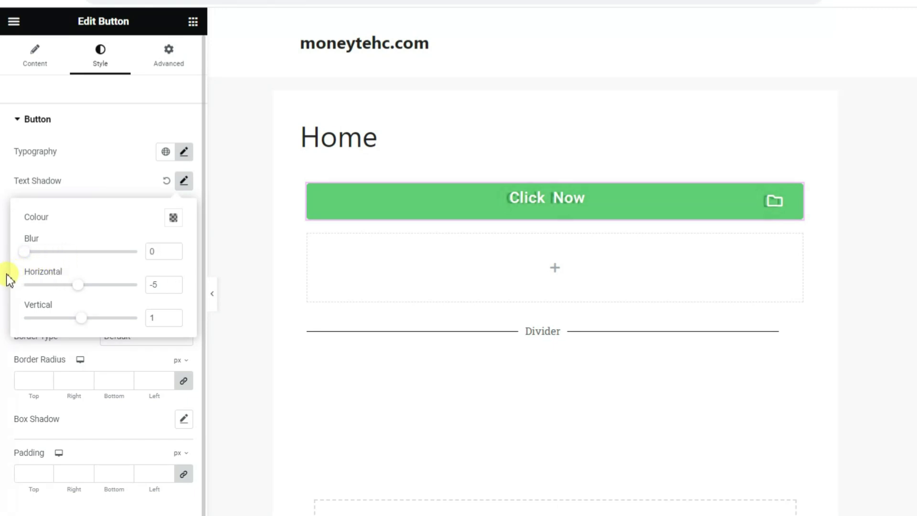
{"action": "left_click", "coordinate": [106, 173]}
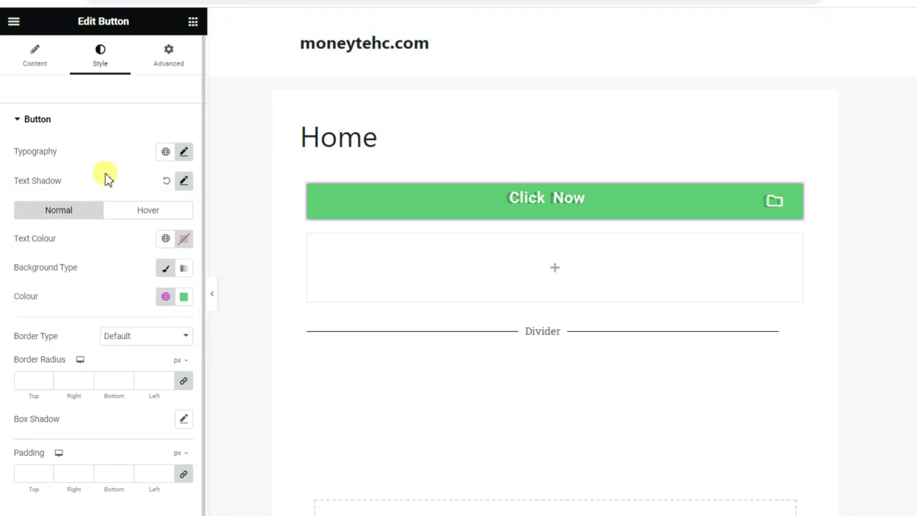
- Try #6F3333 and #0D0C0C as the button's text colour, and settle on a near-white colour
{"action": "left_click", "coordinate": [181, 241]}
{"action": "left_click", "coordinate": [252, 312]}
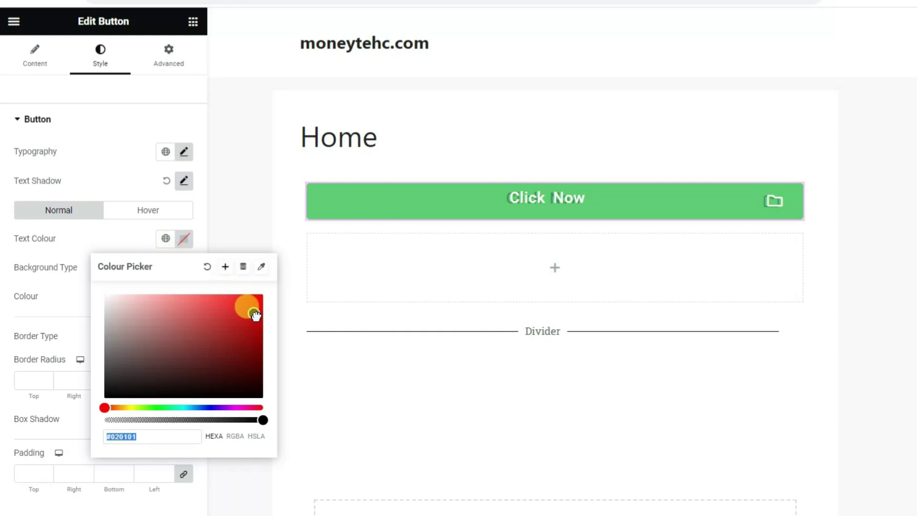
{"action": "left_click", "coordinate": [190, 353]}
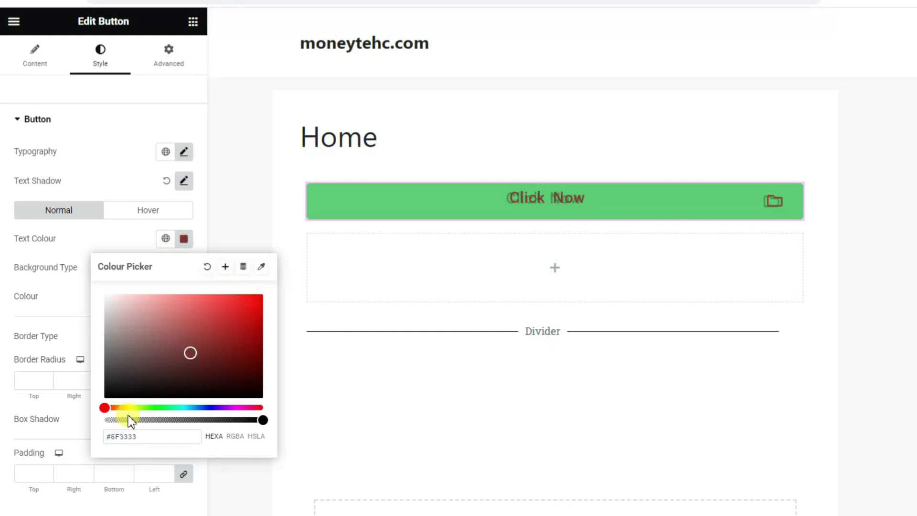
{"action": "left_click_drag", "start_coordinate": [114, 383], "coordinate": [110, 393]}
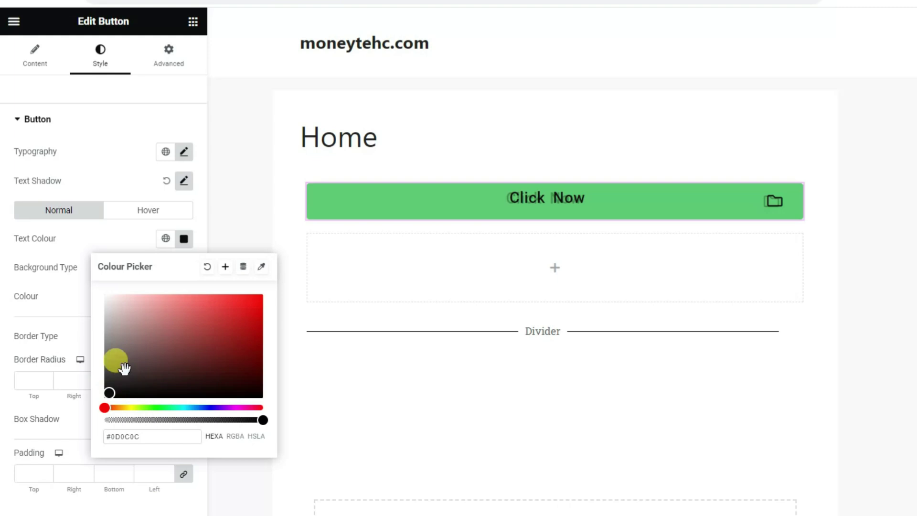
{"action": "left_click", "coordinate": [108, 301]}
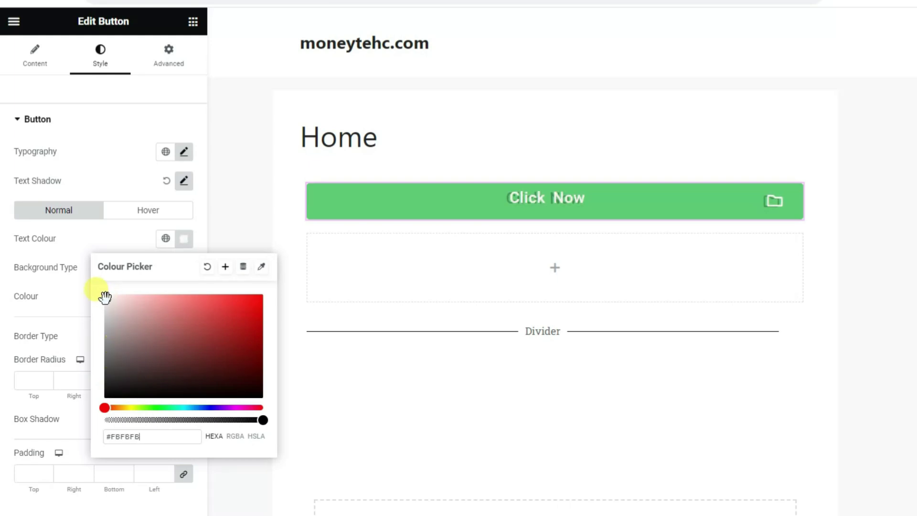
{"action": "left_click", "coordinate": [81, 241]}
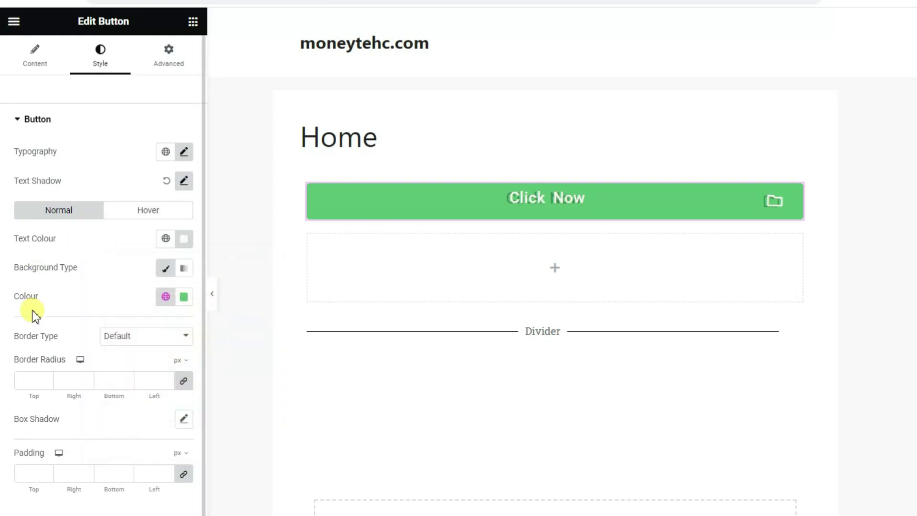
- Set the button's background colour to yellow #FEC400 and switch its background type to Gradient
{"action": "left_click", "coordinate": [183, 297]}
{"action": "left_click_drag", "start_coordinate": [157, 467], "coordinate": [126, 467]}
{"action": "left_click_drag", "start_coordinate": [251, 369], "coordinate": [273, 353]}
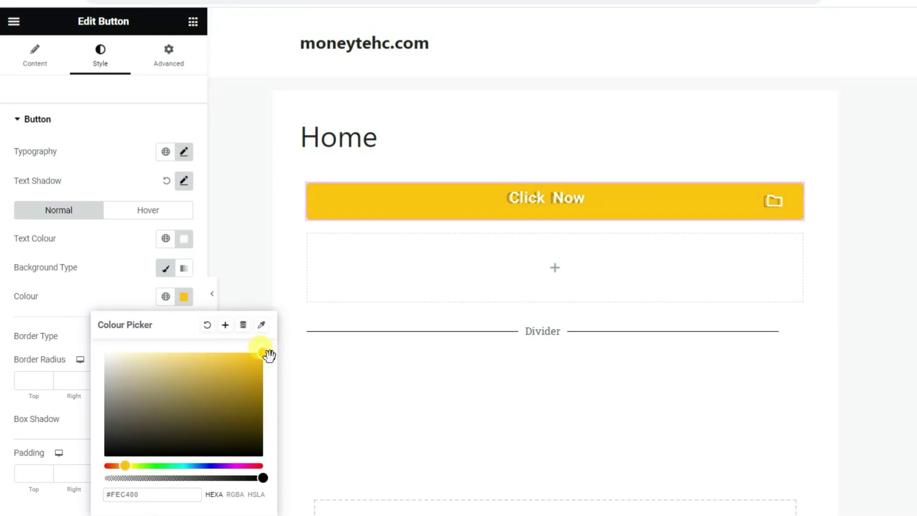
{"action": "left_click", "coordinate": [6, 246]}
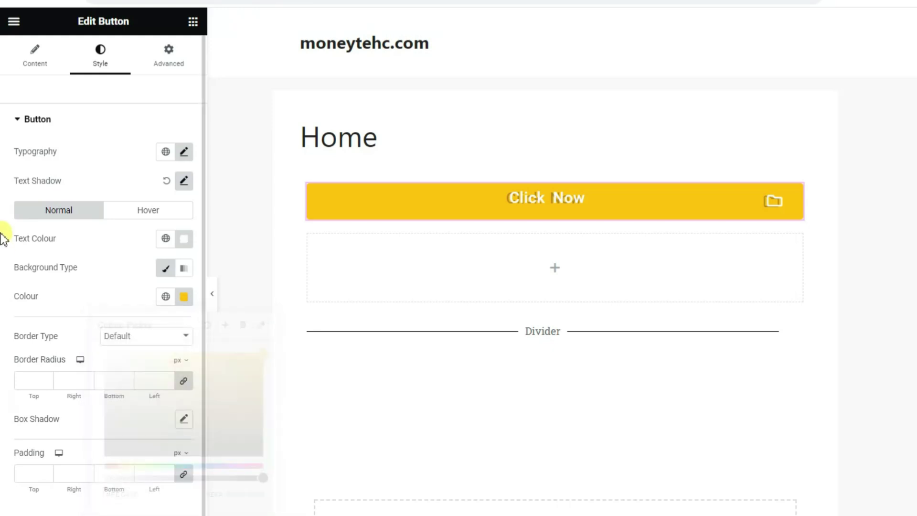
{"action": "left_click", "coordinate": [186, 270]}
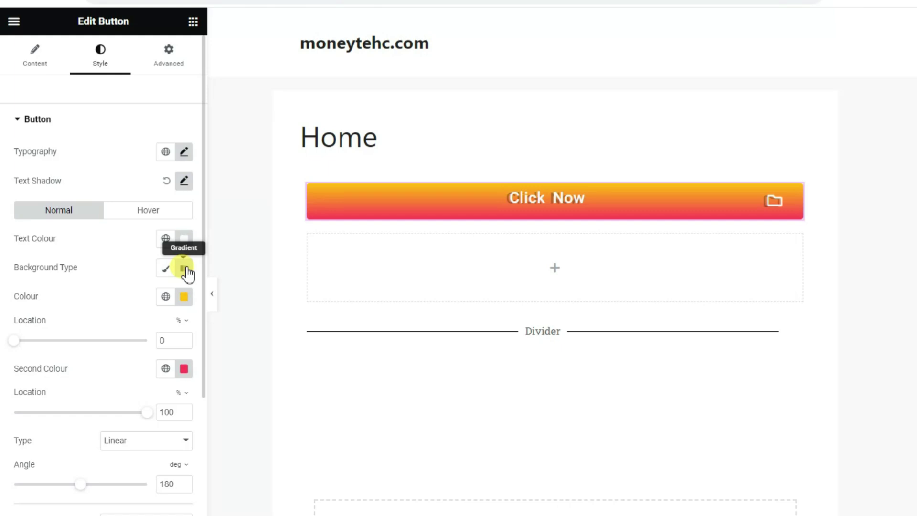
- Set the button gradient's second colour to #B12144 and its first colour to #9F9882
{"action": "left_click", "coordinate": [184, 369]}
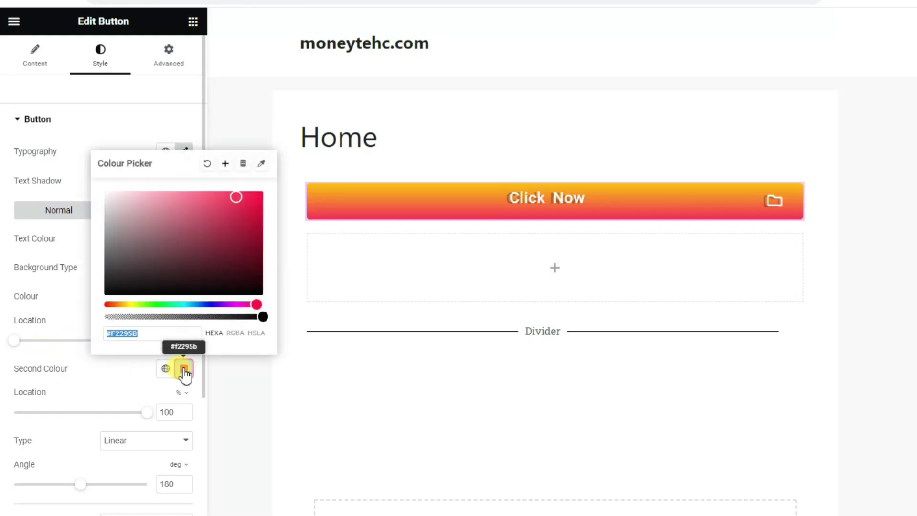
{"action": "mouse_move", "coordinate": [237, 231]}
{"action": "left_mouse_down"}
{"action": "mouse_move", "coordinate": [250, 262]}
{"action": "mouse_move", "coordinate": [236, 222]}
{"action": "left_mouse_up"}
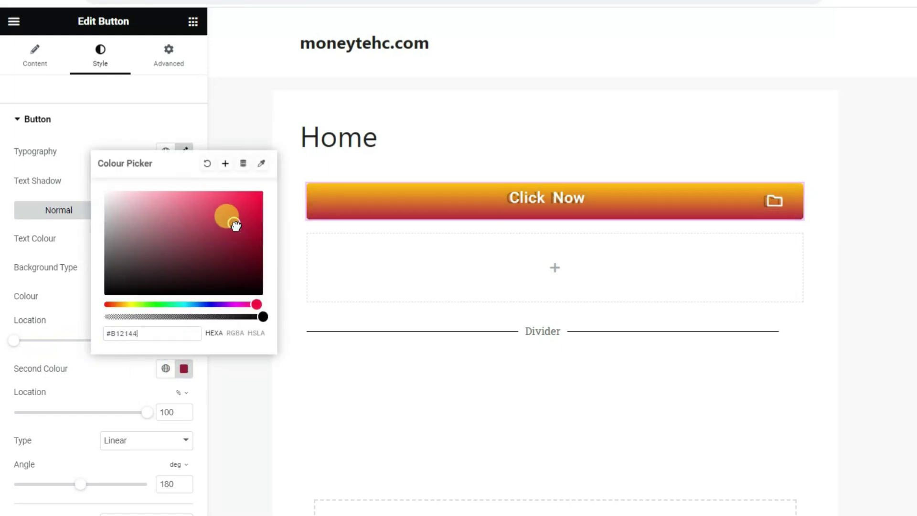
{"action": "left_click", "coordinate": [111, 396]}
{"action": "left_click", "coordinate": [184, 297]}
{"action": "mouse_move", "coordinate": [215, 369]}
{"action": "left_mouse_down"}
{"action": "mouse_move", "coordinate": [220, 402]}
{"action": "mouse_move", "coordinate": [133, 391]}
{"action": "left_mouse_up"}
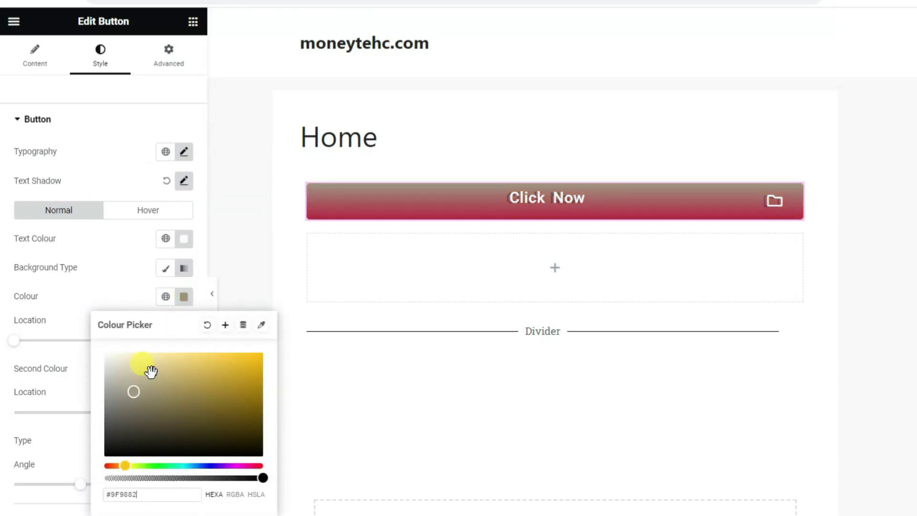
{"action": "left_click", "coordinate": [105, 275]}
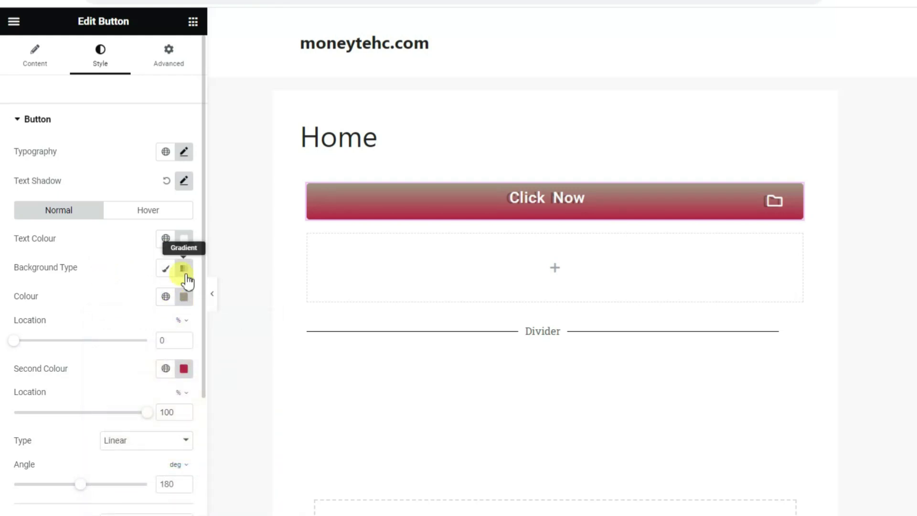
- Switch the button's background type to Classic and set its colour to golden yellow #E6B203
{"action": "scroll", "coordinate": [184, 287], "scroll_direction": "down", "scroll_amount": 2}
{"action": "left_click", "coordinate": [167, 194]}
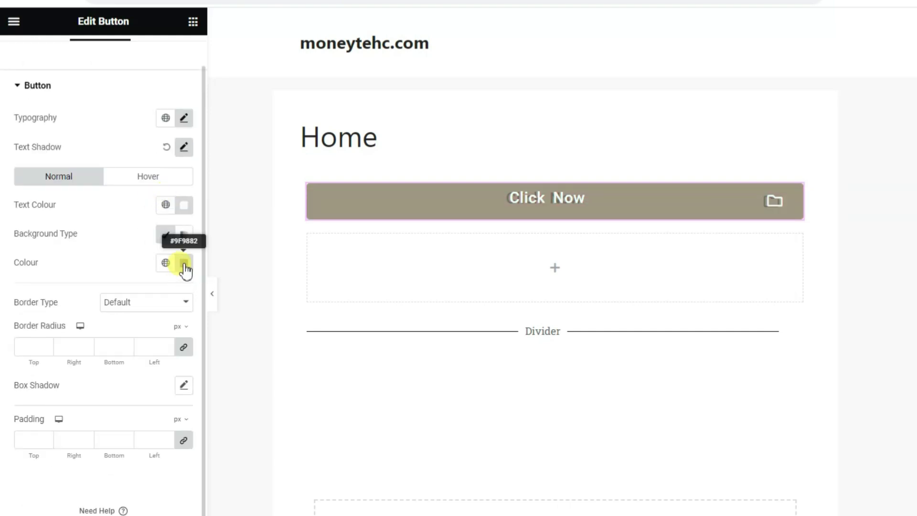
{"action": "left_click", "coordinate": [184, 263]}
{"action": "left_click", "coordinate": [261, 330]}
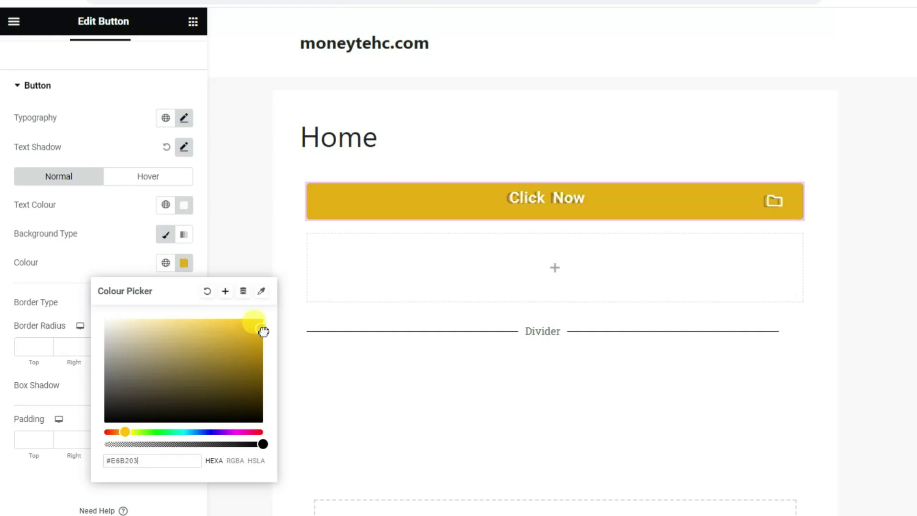
{"action": "left_click", "coordinate": [119, 232]}
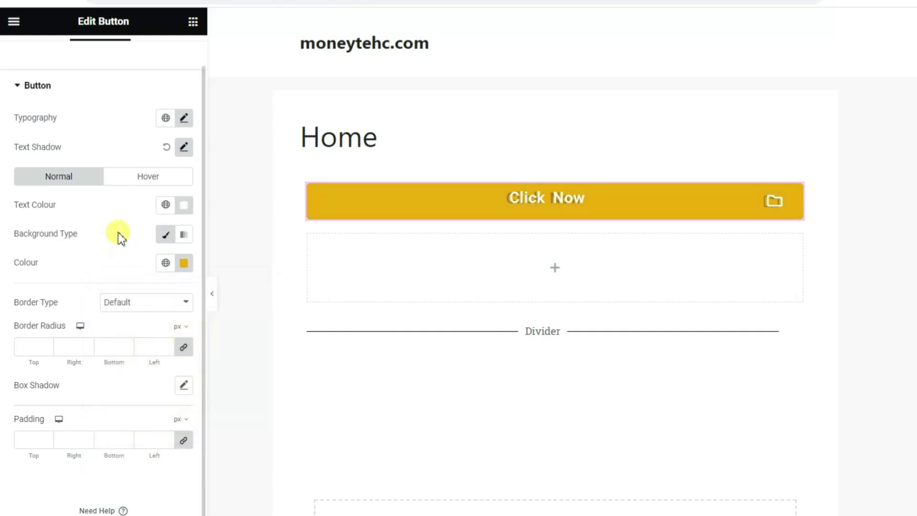
- Give the button a border 8 px wide on all sides, trying the Double type and settling on Solid
{"action": "left_click", "coordinate": [143, 301]}
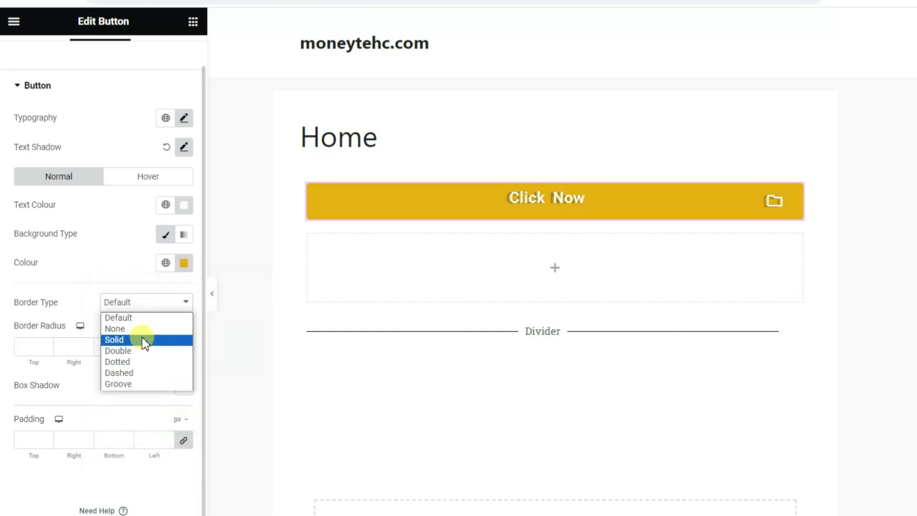
{"action": "left_click", "coordinate": [143, 339]}
{"action": "left_click", "coordinate": [152, 301]}
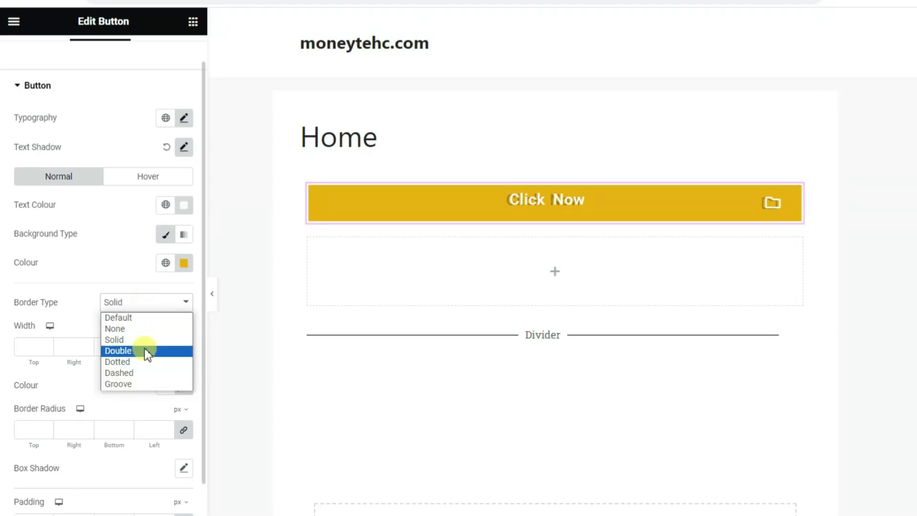
{"action": "left_click", "coordinate": [144, 350]}
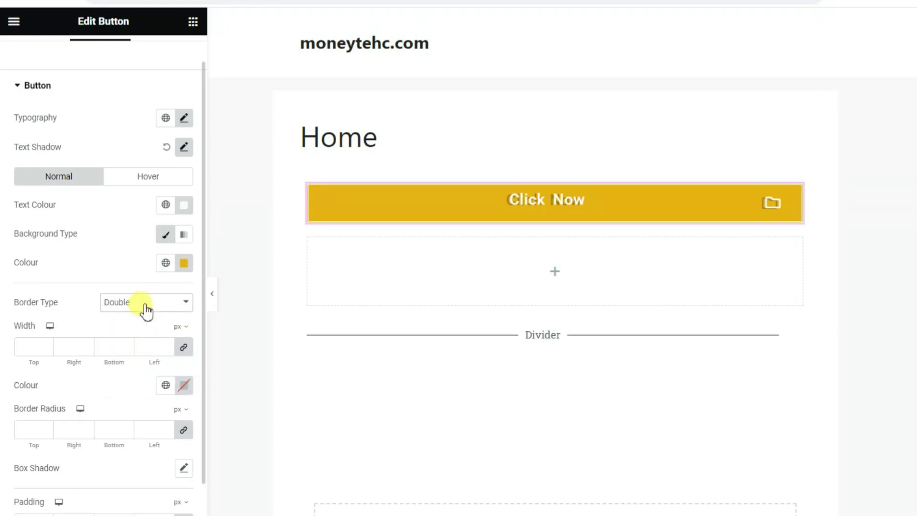
{"action": "left_click", "coordinate": [46, 348]}
{"action": "type", "text": "8"}
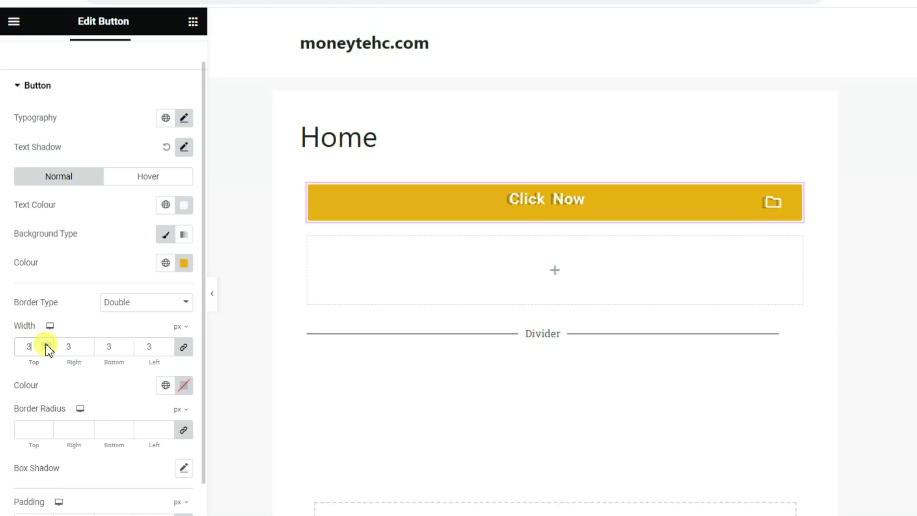
{"action": "left_click", "coordinate": [167, 308]}
{"action": "left_click", "coordinate": [146, 339]}
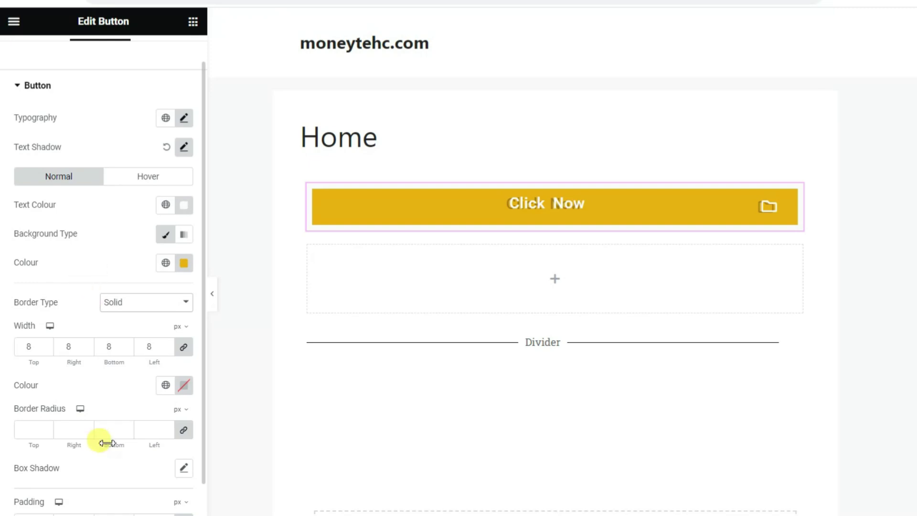
- Set the button's border radius to 11 px on all four corners
{"action": "left_click", "coordinate": [46, 427]}
{"action": "left_click", "coordinate": [47, 427]}
{"action": "left_click", "coordinate": [46, 427]}
{"action": "left_click", "coordinate": [47, 427]}
{"action": "left_click", "coordinate": [46, 427]}
{"action": "left_click", "coordinate": [46, 427]}
{"action": "left_click", "coordinate": [46, 427]}
{"action": "left_click", "coordinate": [47, 433]}
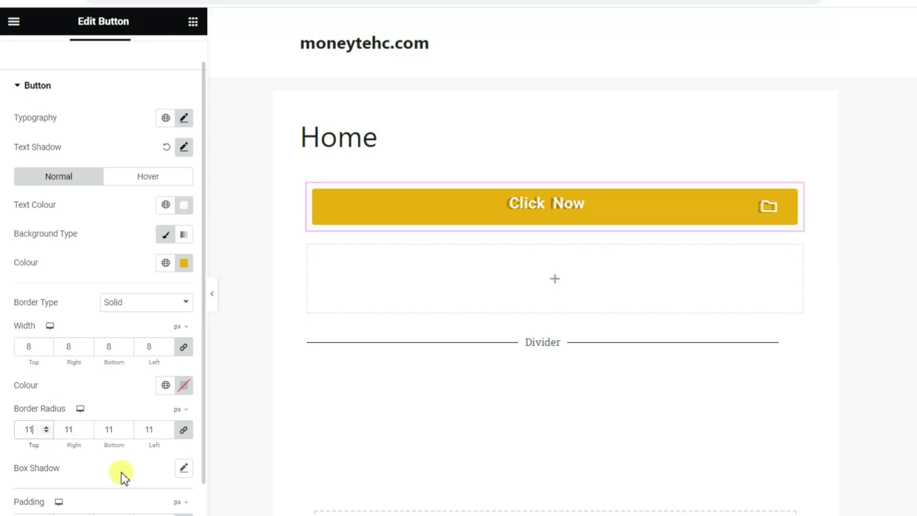
- Set the button's style padding to -1 px on all sides
{"action": "scroll", "coordinate": [95, 458], "scroll_direction": "down", "scroll_amount": 2}
{"action": "left_click", "coordinate": [46, 444]}
{"action": "left_click", "coordinate": [46, 448]}
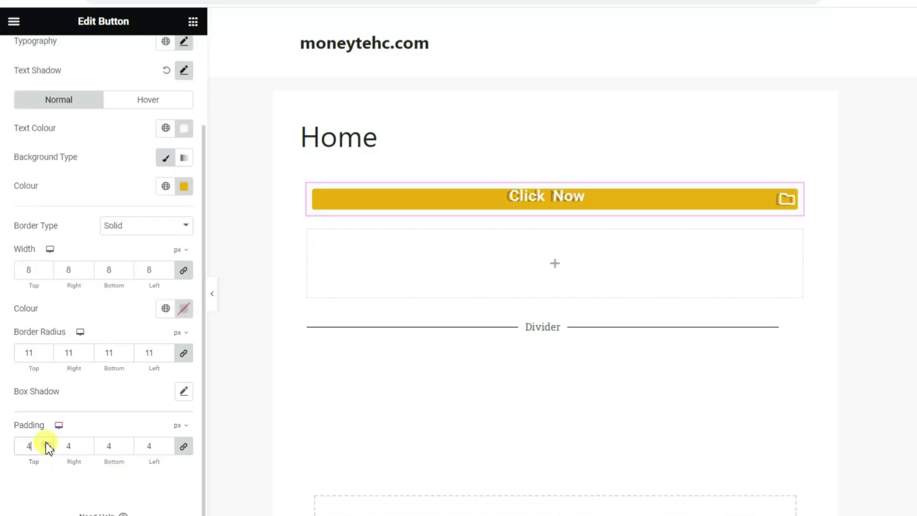
{"action": "left_click", "coordinate": [46, 448]}
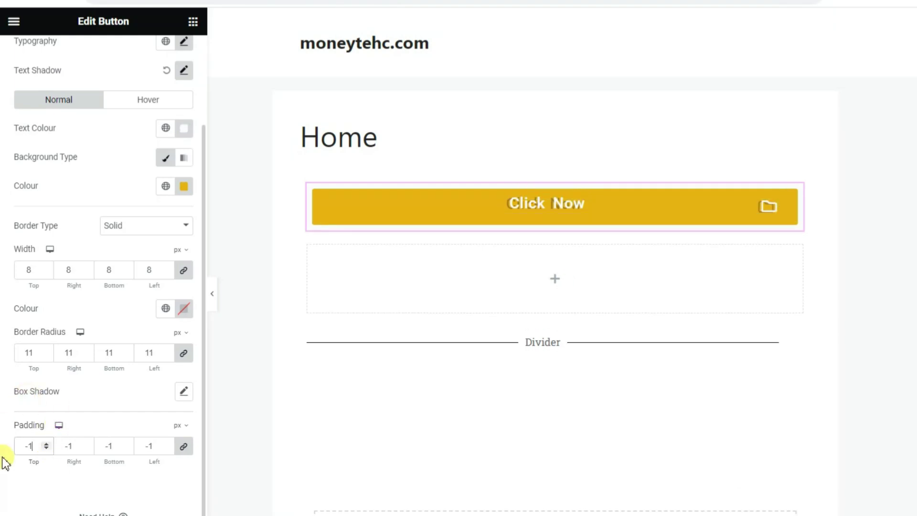
{"action": "scroll", "coordinate": [10, 465], "scroll_direction": "up", "scroll_amount": 3}
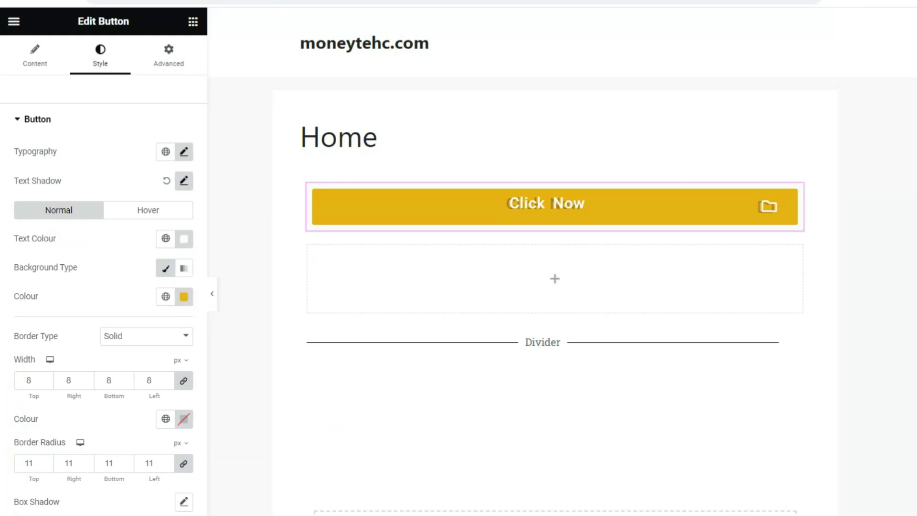
{"action": "left_click", "coordinate": [38, 338]}
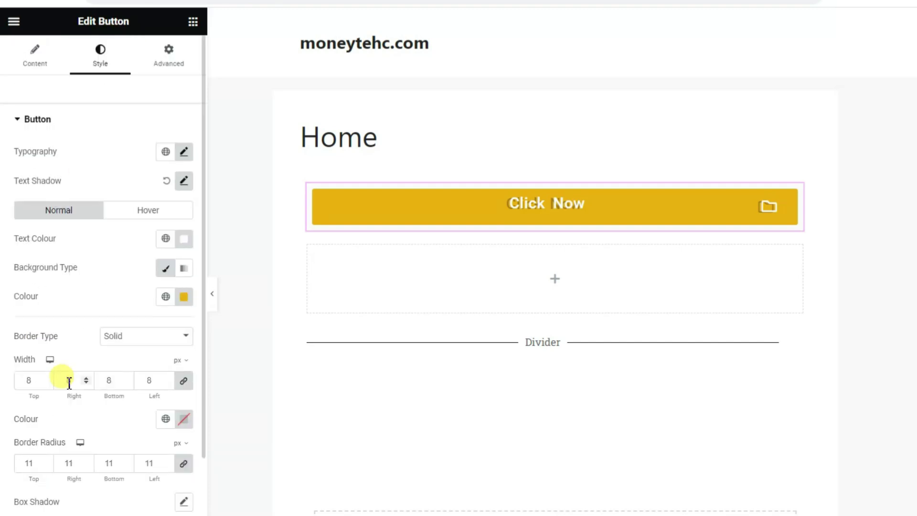
- Set the widget's margin in the advanced layout settings to 1 px on all sides
{"action": "left_click", "coordinate": [169, 62]}
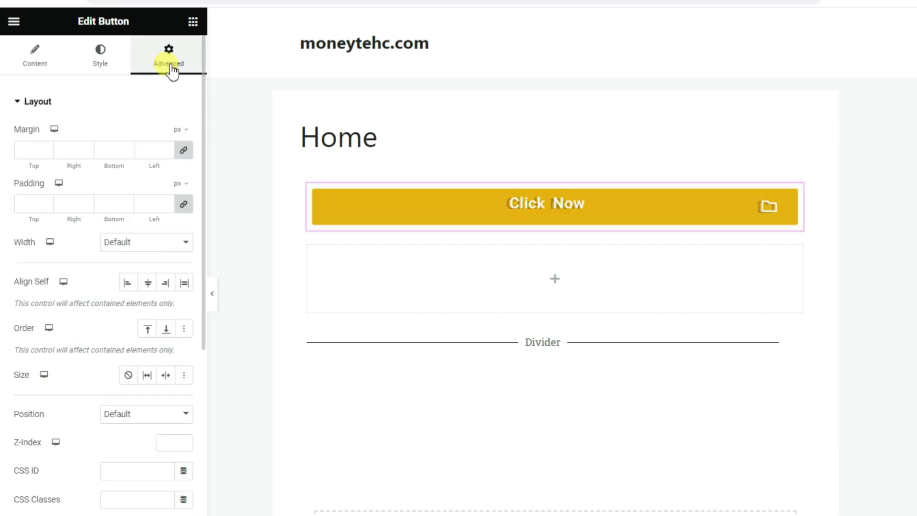
{"action": "left_click", "coordinate": [168, 150]}
{"action": "type", "text": "2"}
{"action": "double_click", "coordinate": [166, 148]}
{"action": "triple_click", "coordinate": [166, 152]}
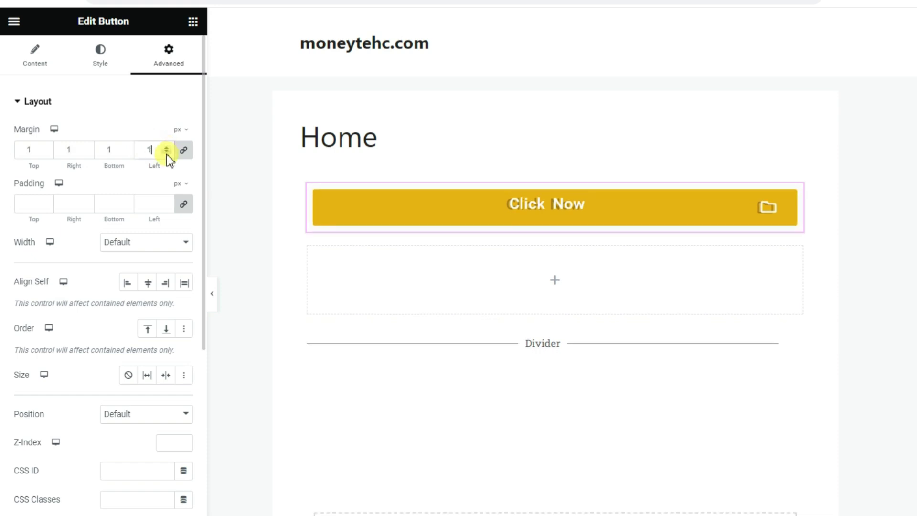
- Set the widget's advanced layout padding to -2 px on all sides
{"action": "left_click", "coordinate": [167, 201]}
{"action": "double_click", "coordinate": [167, 202]}
{"action": "double_click", "coordinate": [167, 206]}
{"action": "double_click", "coordinate": [166, 206]}
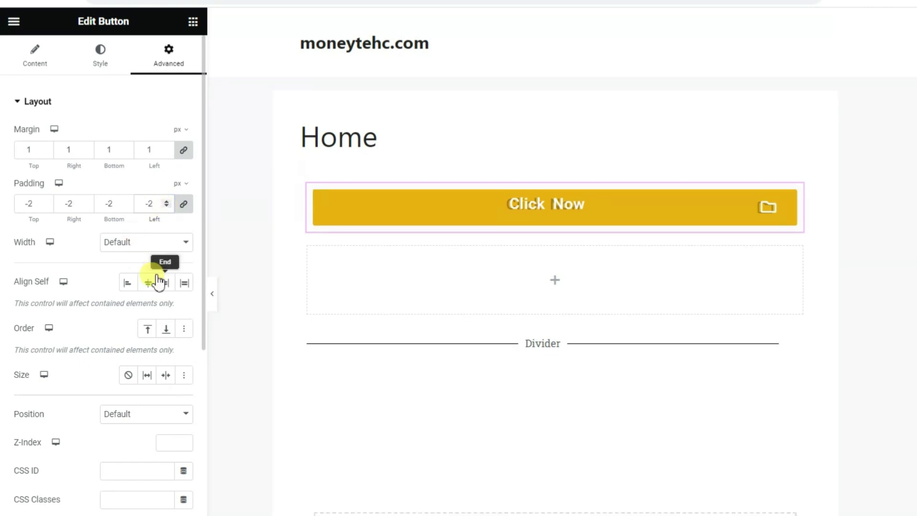
- Try other layout width options for the widget, including Inline (auto), and return the width to Default
{"action": "left_click", "coordinate": [143, 245]}
{"action": "left_click", "coordinate": [142, 271]}
{"action": "left_click", "coordinate": [148, 246]}
{"action": "left_click", "coordinate": [140, 281]}
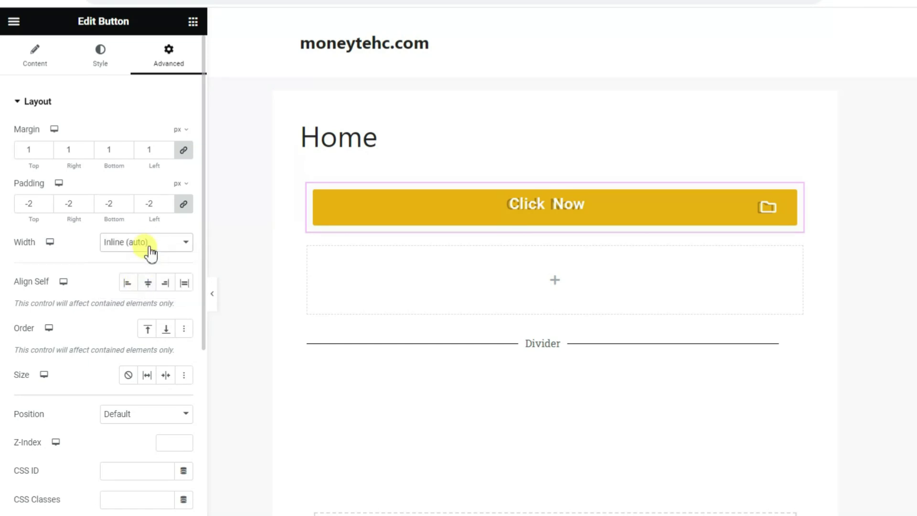
- Add an entrance animation to the button, trying Fade In and Fade In Down and settling on Fade In Left
{"action": "scroll", "coordinate": [21, 265], "scroll_direction": "down", "scroll_amount": 2}
{"action": "scroll", "coordinate": [20, 268], "scroll_direction": "down", "scroll_amount": 2}
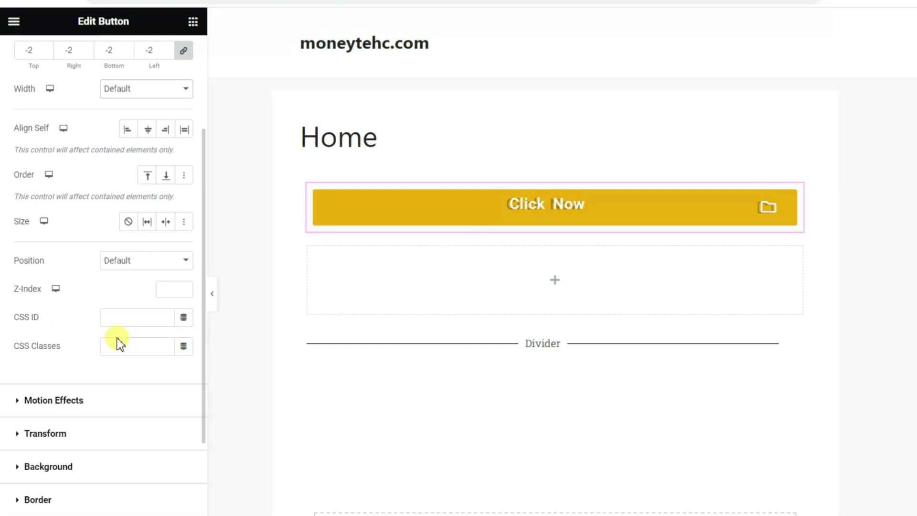
{"action": "scroll", "coordinate": [160, 370], "scroll_direction": "down", "scroll_amount": 2}
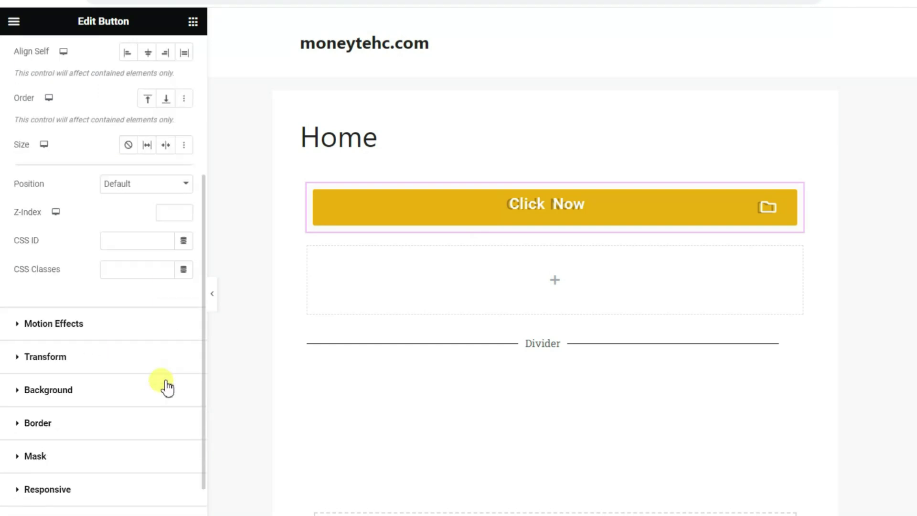
{"action": "left_click", "coordinate": [65, 325]}
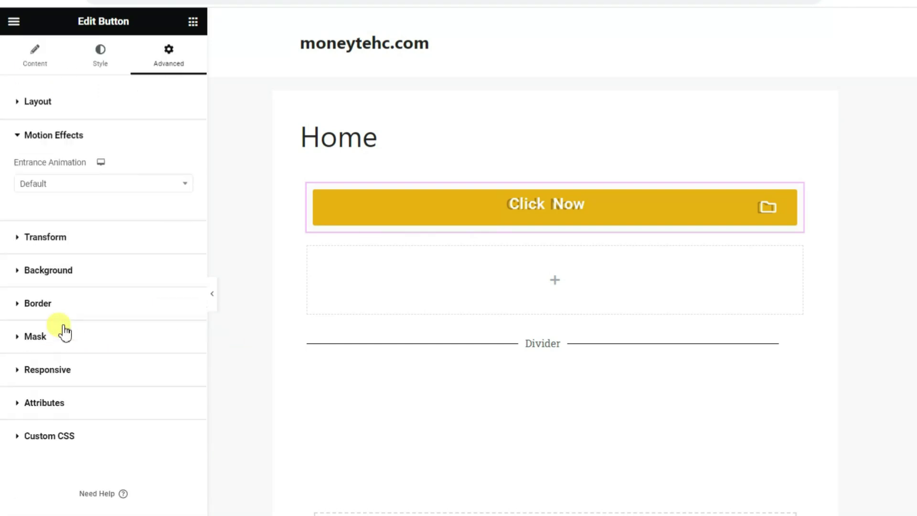
{"action": "left_click", "coordinate": [81, 184]}
{"action": "left_click", "coordinate": [65, 256]}
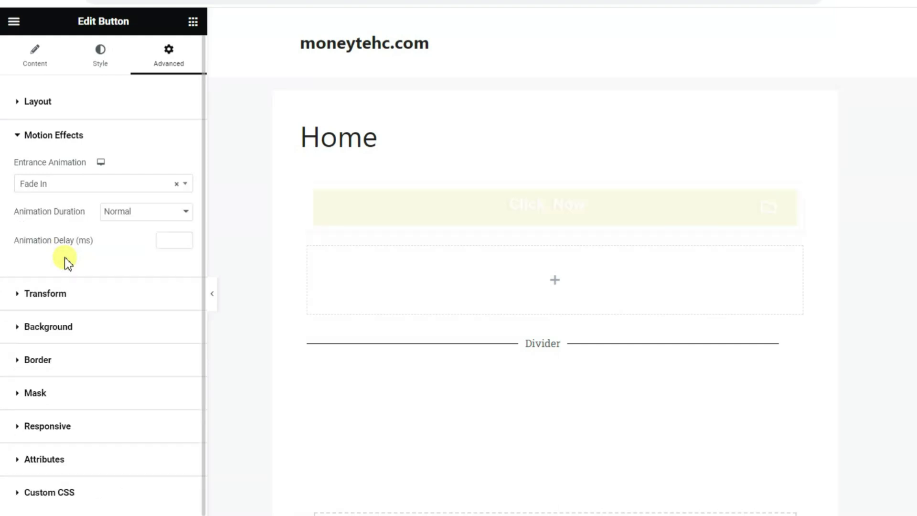
{"action": "left_click", "coordinate": [95, 187]}
{"action": "left_click", "coordinate": [85, 271]}
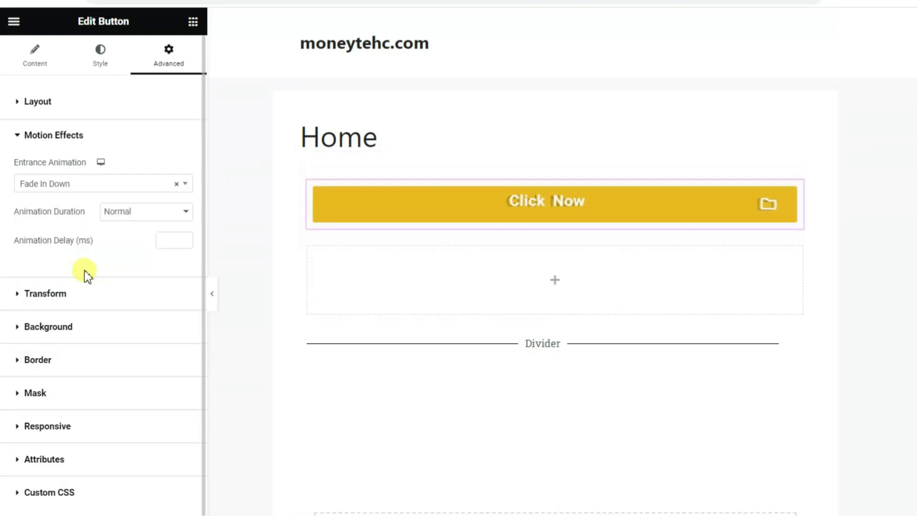
{"action": "left_click", "coordinate": [86, 188]}
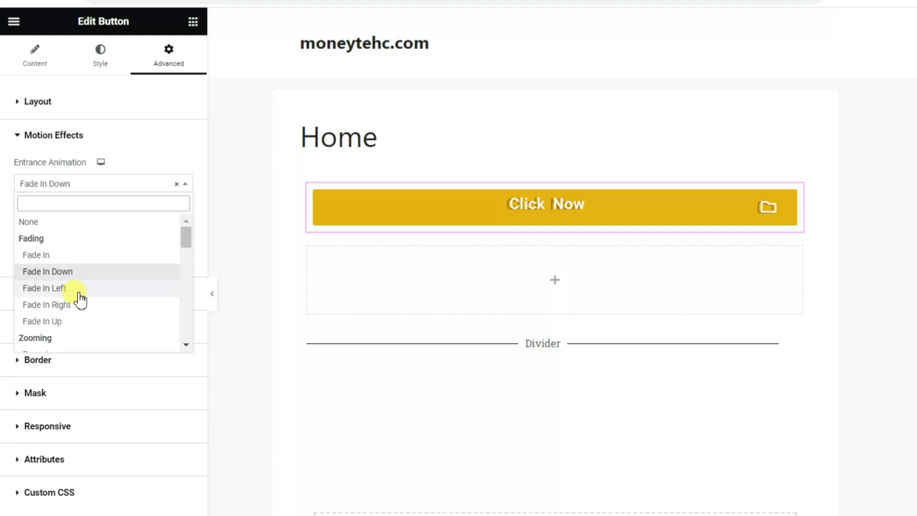
{"action": "left_click", "coordinate": [76, 288]}
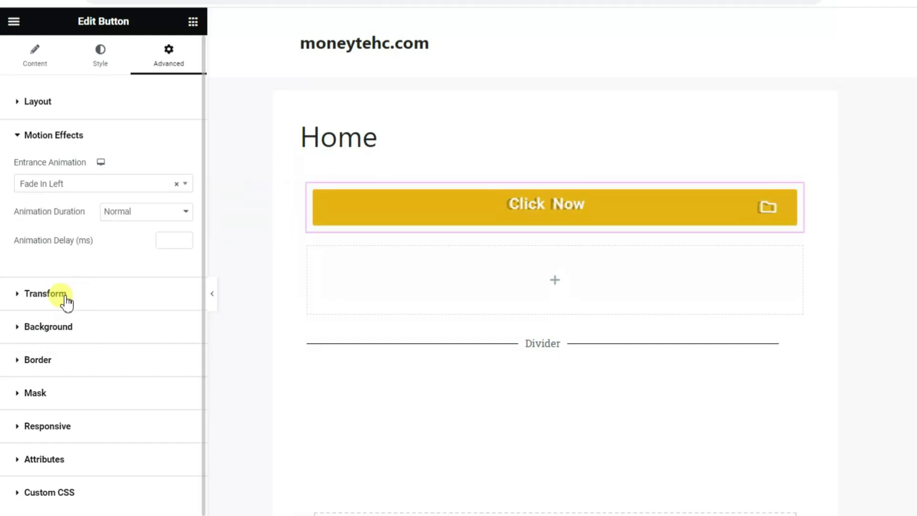
- Try the Fast animation duration for the entrance animation, and settle on Slow
{"action": "left_click", "coordinate": [125, 212]}
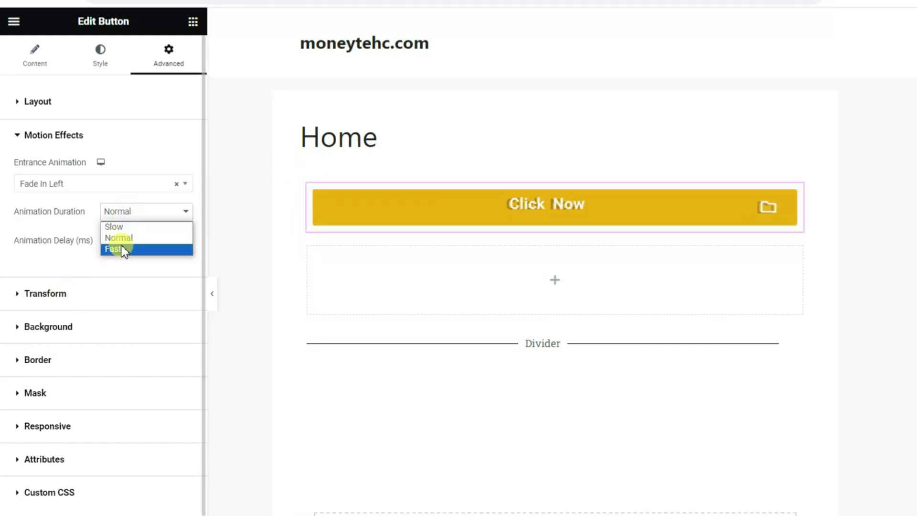
{"action": "left_click", "coordinate": [124, 250]}
{"action": "left_click", "coordinate": [132, 212]}
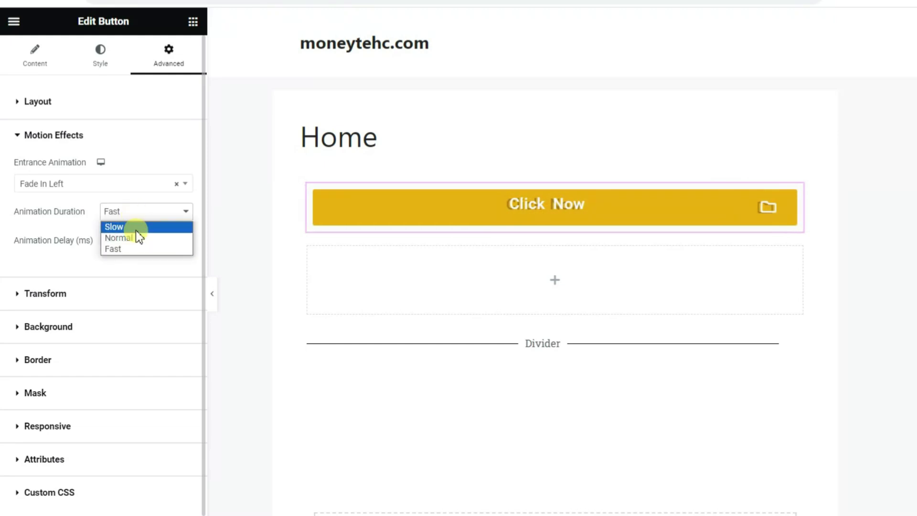
{"action": "left_click", "coordinate": [136, 228]}
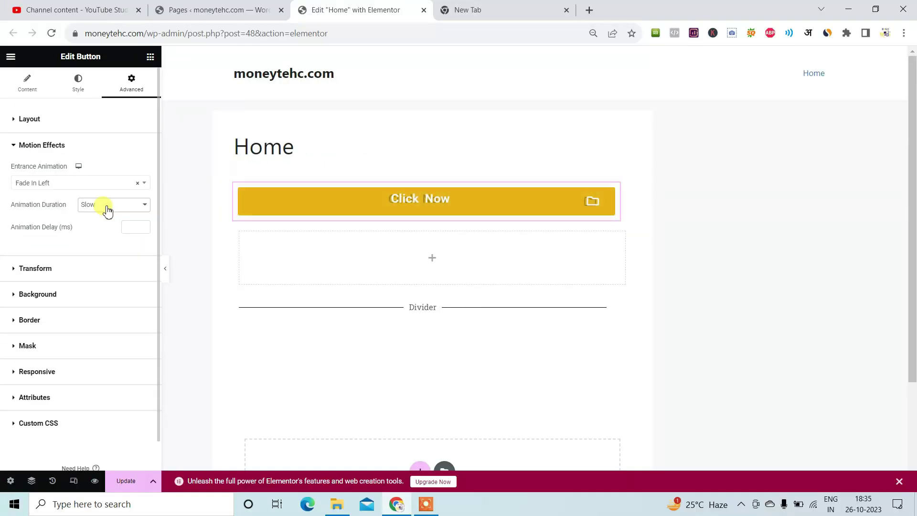
- Turn on 3D rotation in the button's Transform settings and set Rotate X to 4
{"action": "left_click", "coordinate": [50, 270]}
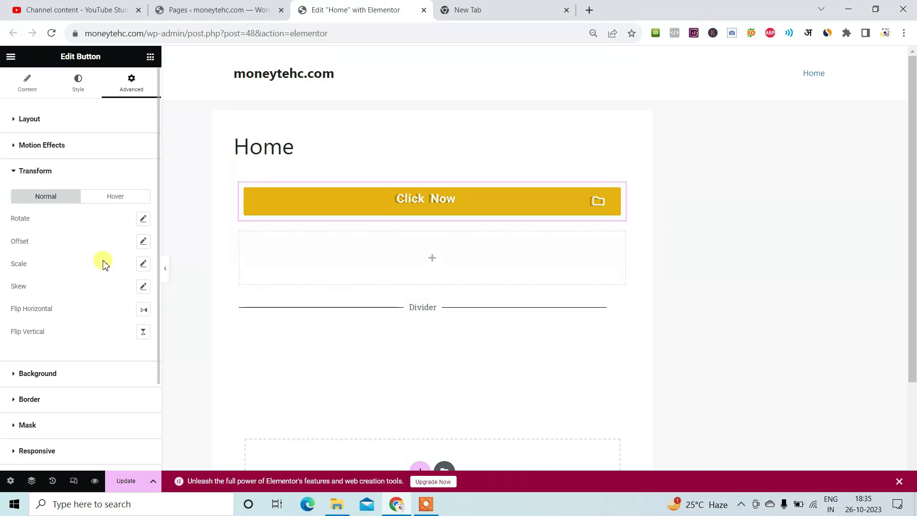
{"action": "left_click", "coordinate": [143, 220]}
{"action": "left_click_drag", "start_coordinate": [66, 262], "coordinate": [66, 266]}
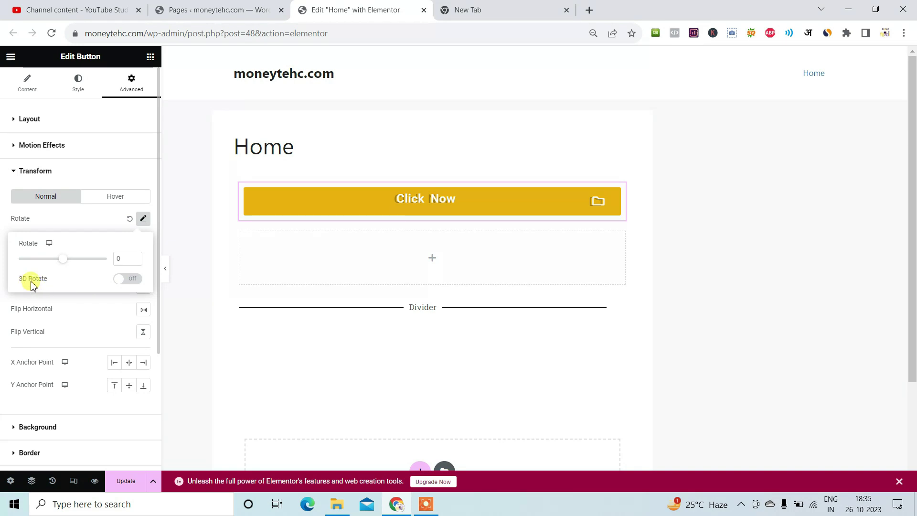
{"action": "left_click", "coordinate": [130, 279]}
{"action": "left_click_drag", "start_coordinate": [66, 314], "coordinate": [66, 316]}
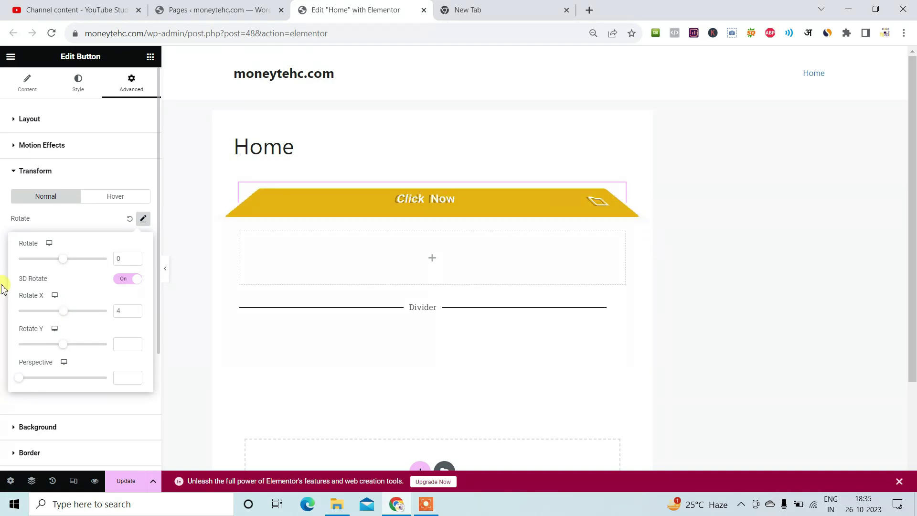
- Try a Rotate Y value of -13 on the button, and clear it again
{"action": "left_click_drag", "start_coordinate": [61, 344], "coordinate": [61, 347]}
{"action": "left_click", "coordinate": [120, 346]}
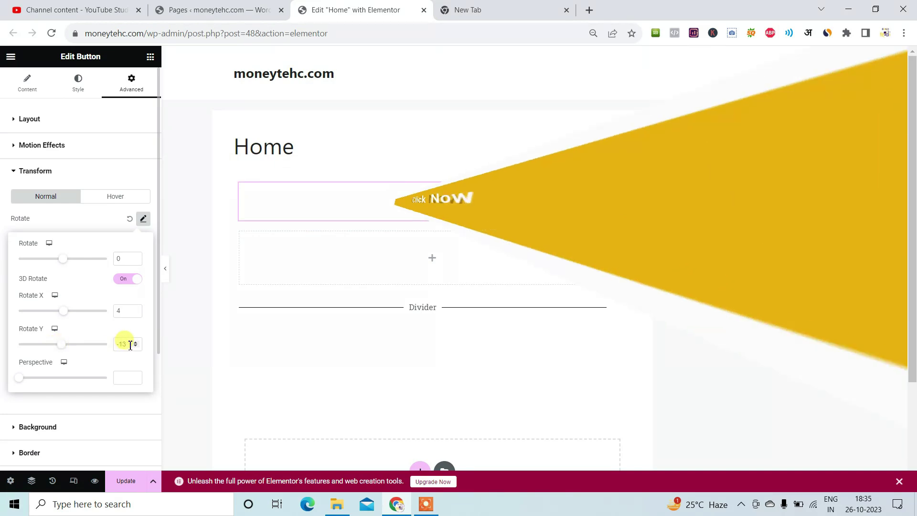
{"action": "left_click", "coordinate": [119, 344]}
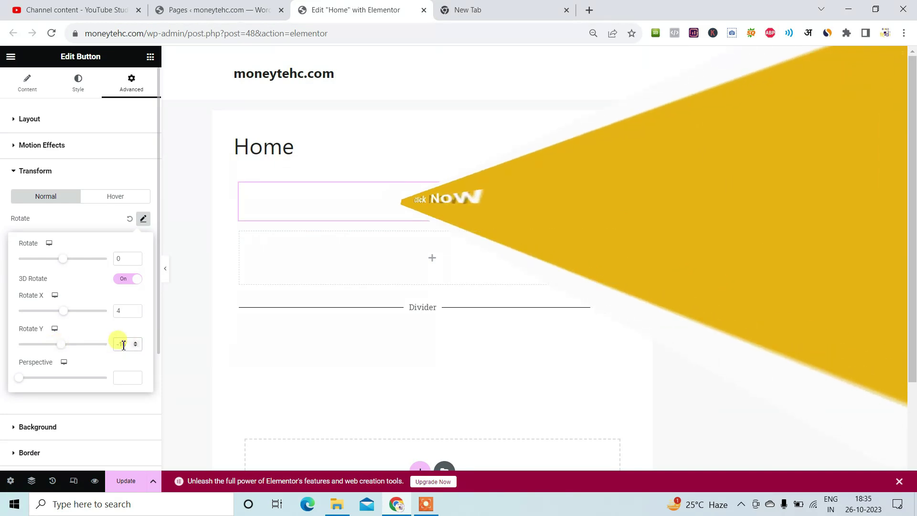
{"action": "left_click_drag", "start_coordinate": [123, 344], "coordinate": [106, 326]}
{"action": "key", "text": "BackSpace"}
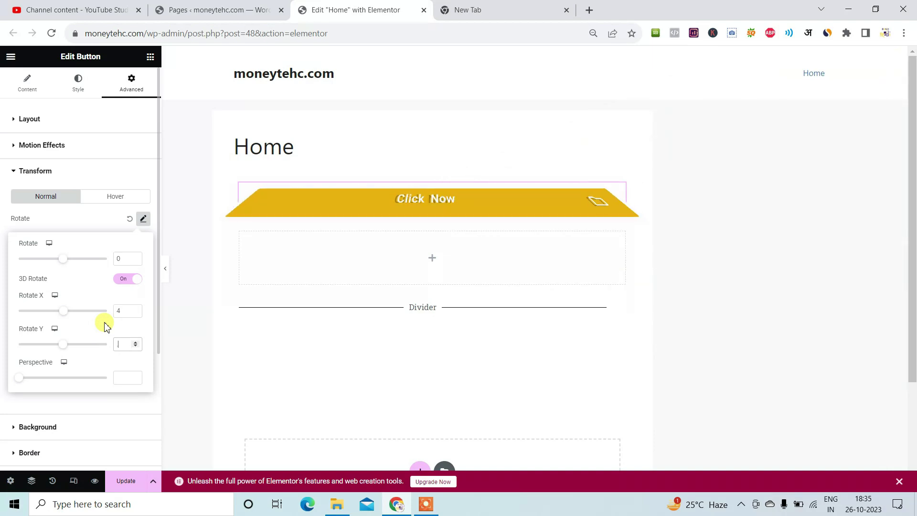
{"action": "left_click", "coordinate": [46, 224]}
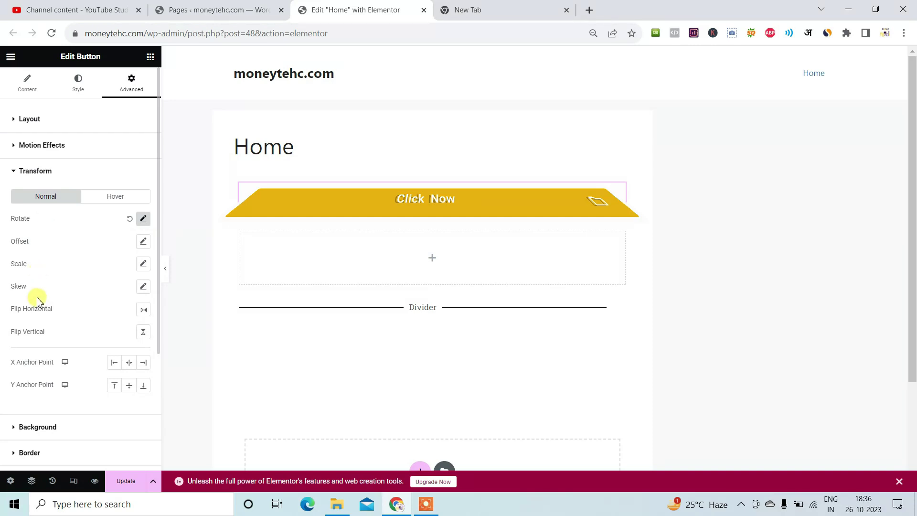
- Skew the button slightly along both the X and Y axes
{"action": "left_click", "coordinate": [143, 286]}
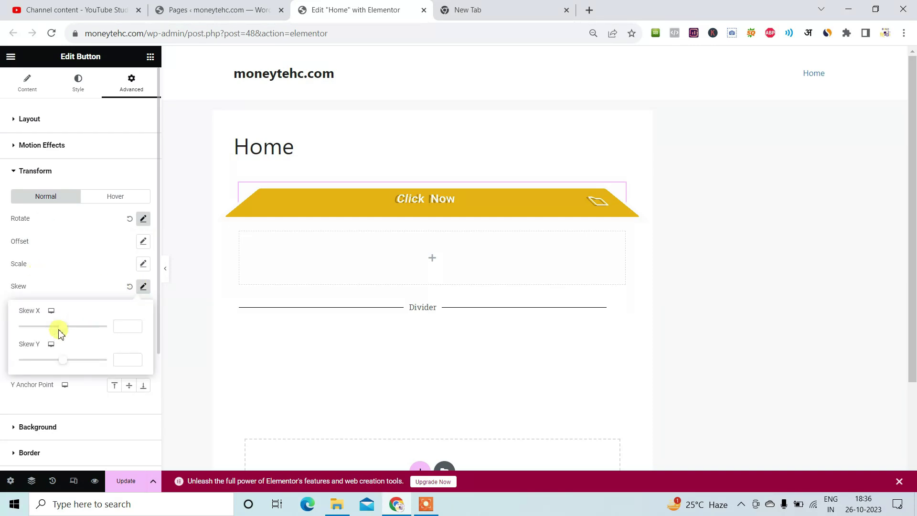
{"action": "left_click_drag", "start_coordinate": [68, 336], "coordinate": [66, 334]}
{"action": "left_click_drag", "start_coordinate": [65, 365], "coordinate": [64, 360]}
{"action": "left_click", "coordinate": [55, 266]}
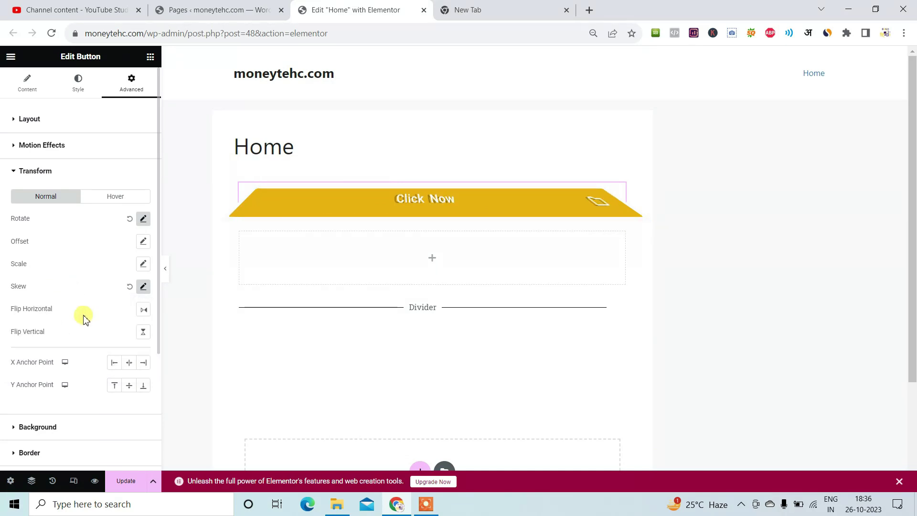
- Give the button widget a classic background colour, trying red #ED0000 and settling on a dark blue
{"action": "scroll", "coordinate": [88, 353], "scroll_direction": "down", "scroll_amount": 1}
{"action": "left_click", "coordinate": [48, 368]}
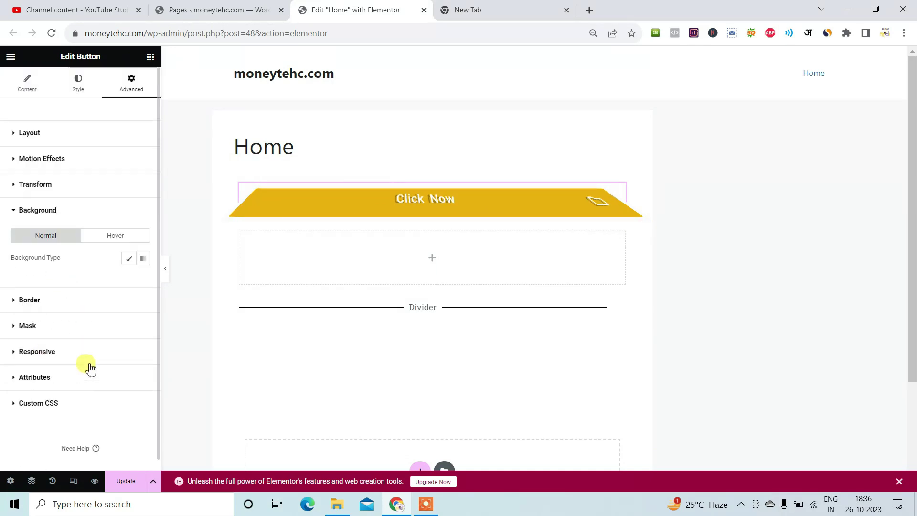
{"action": "left_click", "coordinate": [127, 259]}
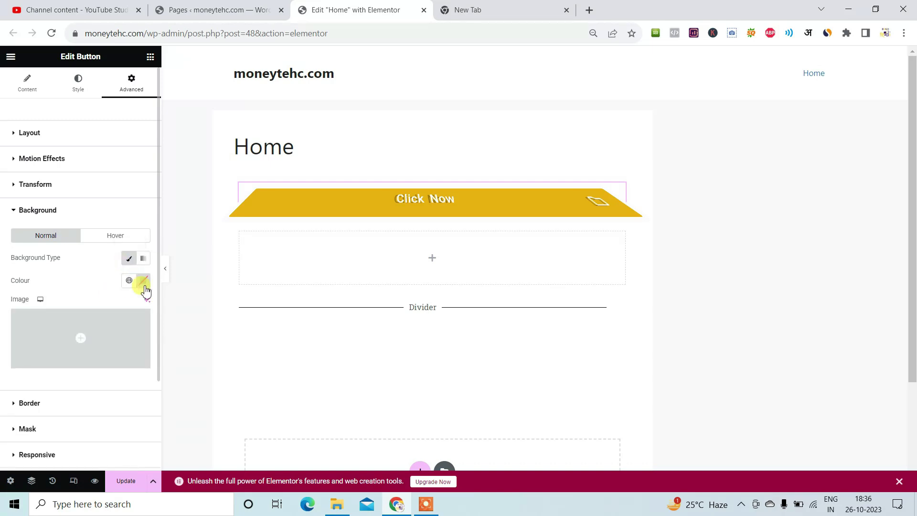
{"action": "left_click", "coordinate": [144, 281]}
{"action": "left_click_drag", "start_coordinate": [169, 327], "coordinate": [176, 347]}
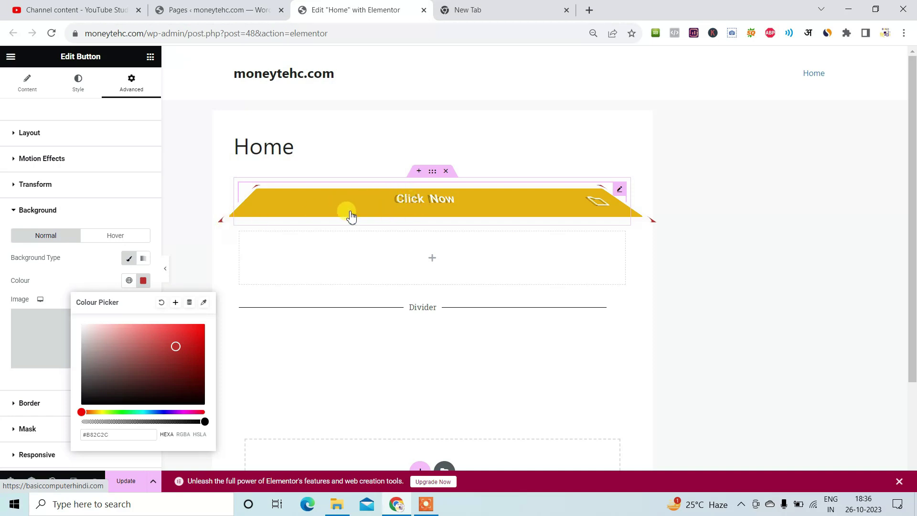
{"action": "left_click_drag", "start_coordinate": [174, 351], "coordinate": [212, 338]}
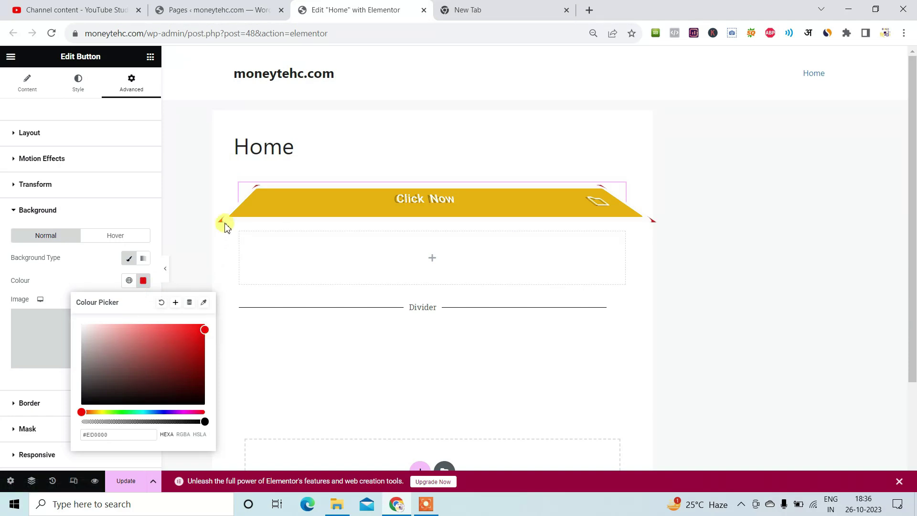
{"action": "mouse_move", "coordinate": [142, 411]}
{"action": "left_mouse_down"}
{"action": "mouse_move", "coordinate": [173, 413]}
{"action": "mouse_move", "coordinate": [159, 413]}
{"action": "left_mouse_up"}
{"action": "left_click", "coordinate": [161, 347]}
{"action": "left_click", "coordinate": [78, 277]}
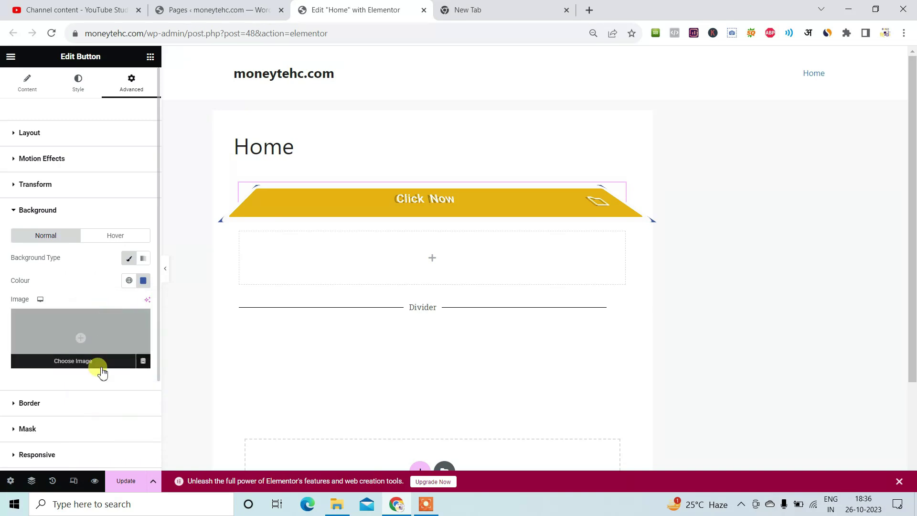
- Set the widget's border radius to 14 px on all corners and its border type to Double, trying Solid first
{"action": "scroll", "coordinate": [57, 363], "scroll_direction": "down", "scroll_amount": 2}
{"action": "left_click", "coordinate": [33, 348]}
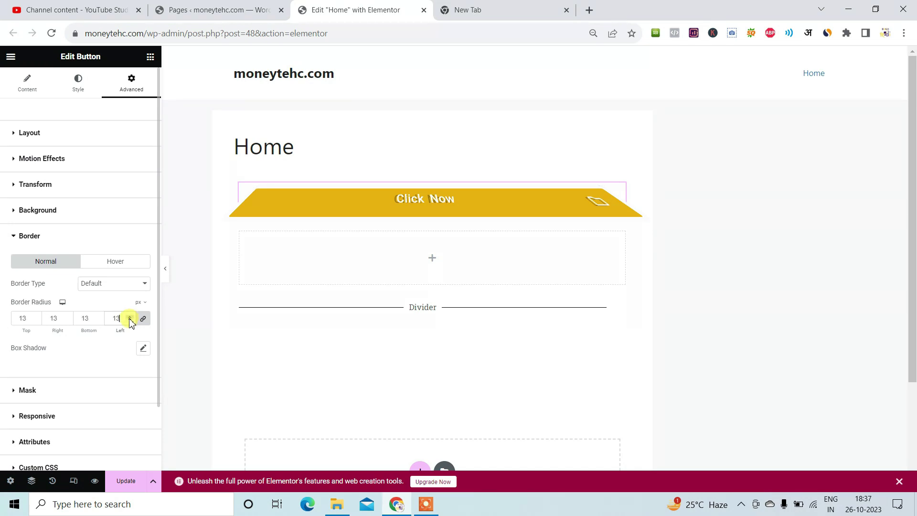
{"action": "left_click", "coordinate": [107, 283]}
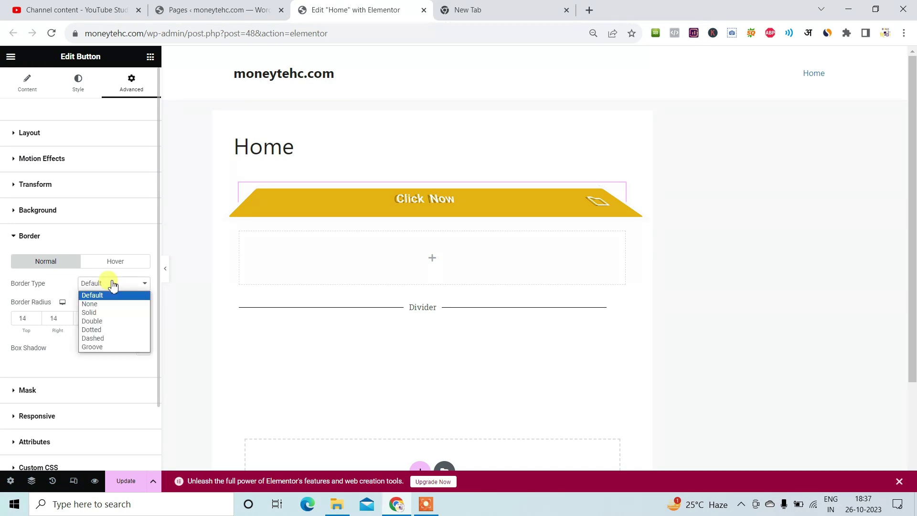
{"action": "left_click", "coordinate": [107, 312]}
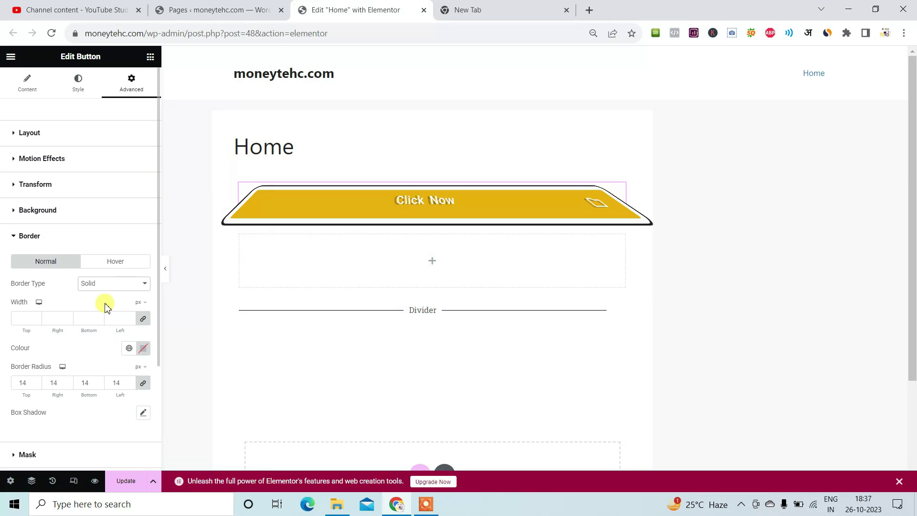
{"action": "left_click", "coordinate": [107, 285]}
{"action": "left_click", "coordinate": [112, 320]}
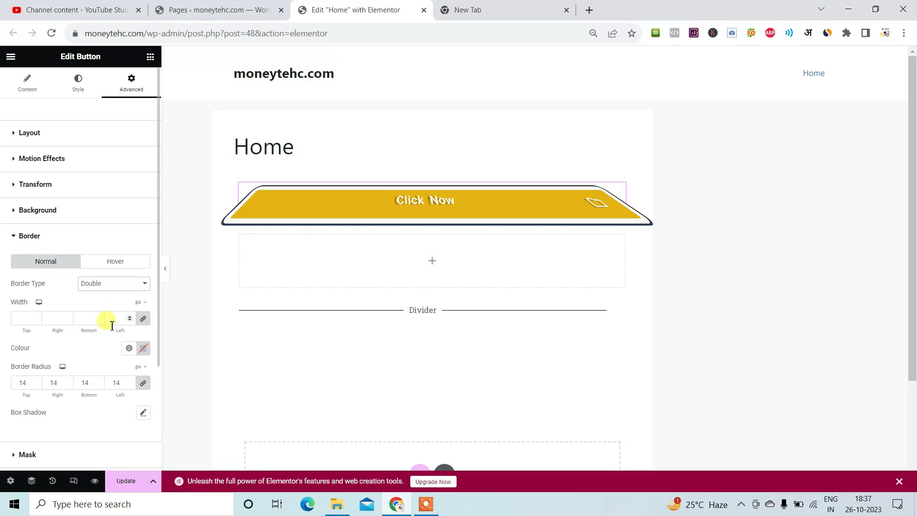
- Check the widget's Mask and Responsive options, and update the Home page with the button changes
{"action": "scroll", "coordinate": [65, 356], "scroll_direction": "down", "scroll_amount": 3}
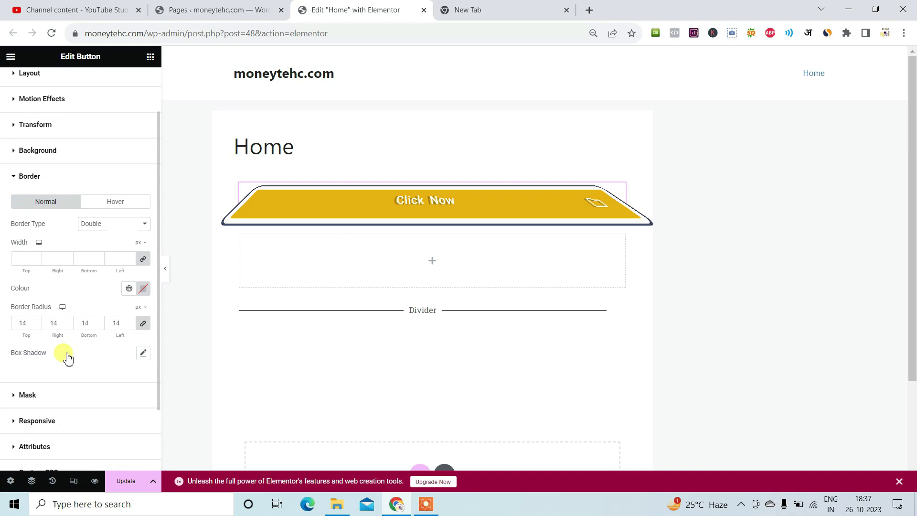
{"action": "left_click", "coordinate": [26, 334]}
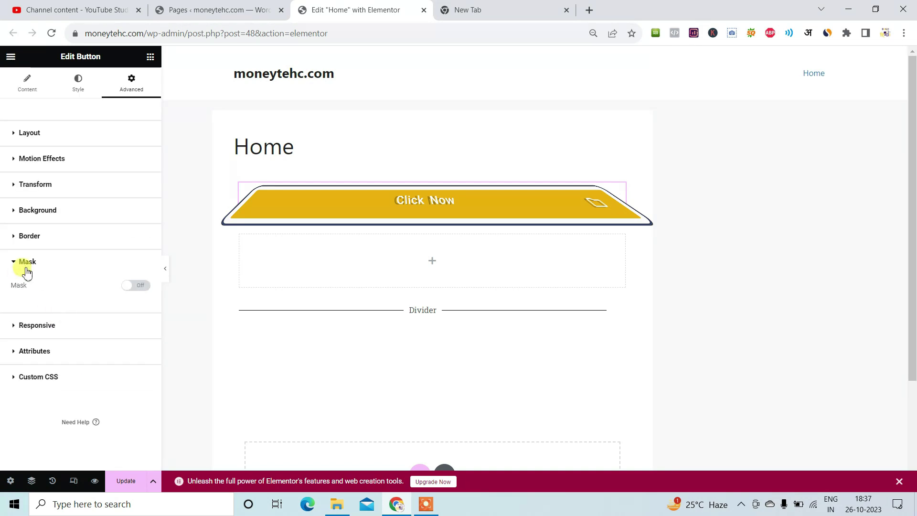
{"action": "left_click", "coordinate": [52, 326]}
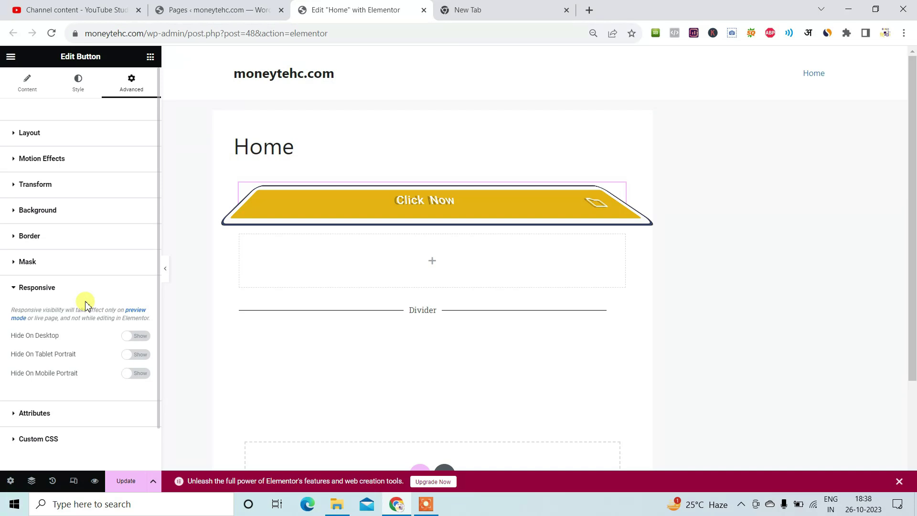
{"action": "left_click", "coordinate": [134, 485]}
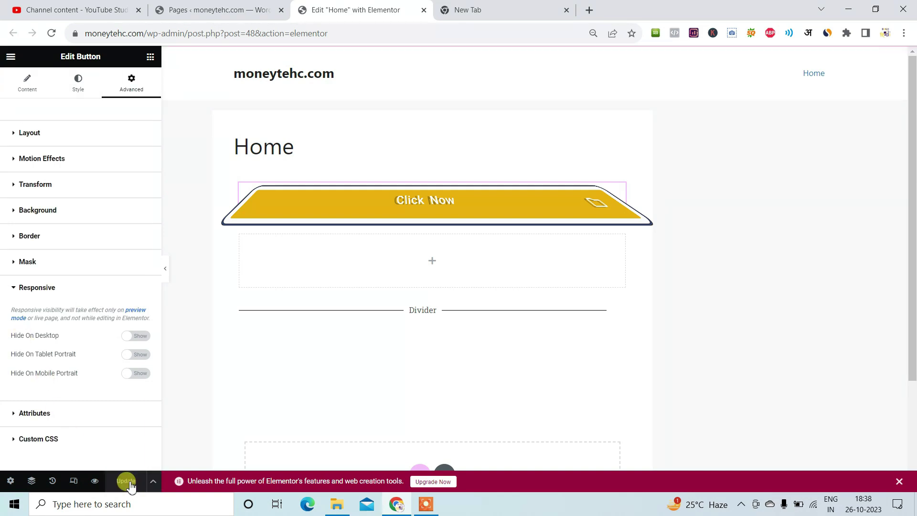
- Open the live moneytehc.com site in a new browser tab from the WordPress Pages screen
{"action": "left_click", "coordinate": [213, 9]}
{"action": "mouse_move", "coordinate": [59, 55]}
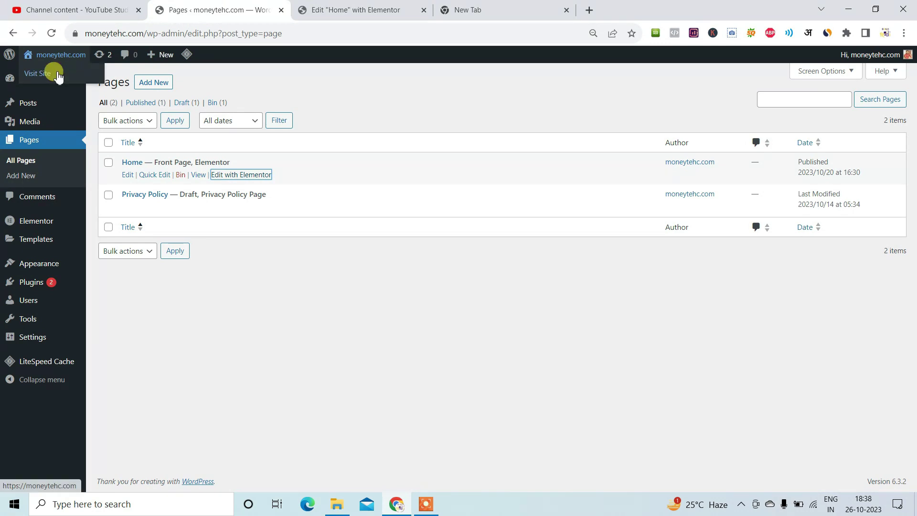
{"action": "right_click", "coordinate": [58, 75]}
{"action": "left_click", "coordinate": [98, 80]}
{"action": "left_click", "coordinate": [394, 5]}
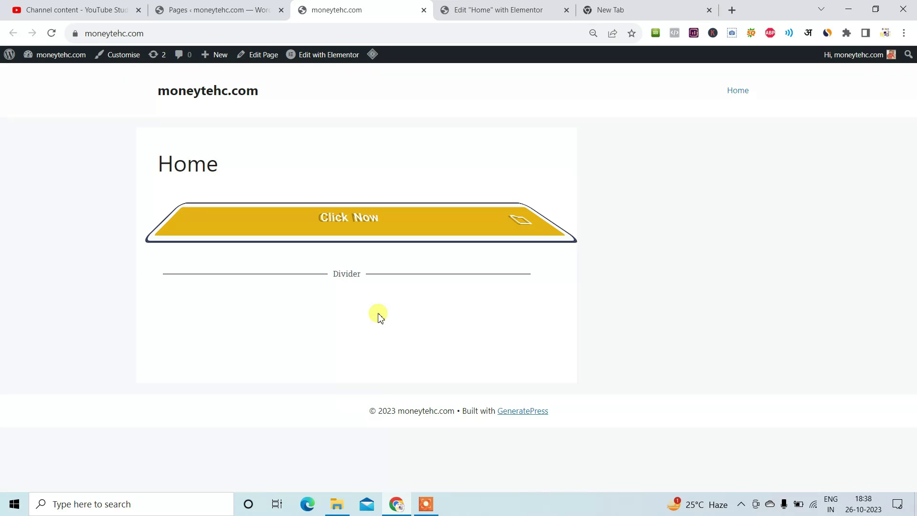
- Test the Click Now button's link on the live Home page, and return to moneytehc.com
{"action": "left_click", "coordinate": [370, 220]}
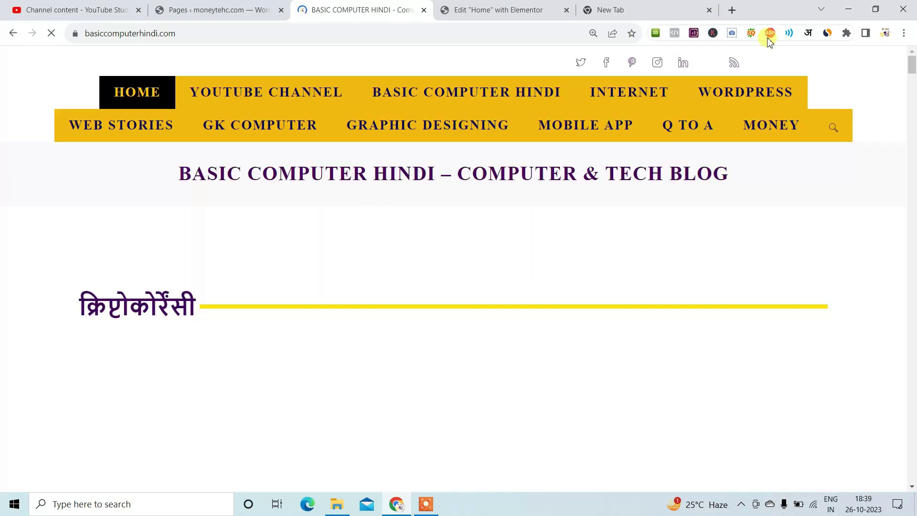
{"action": "scroll", "coordinate": [486, 249], "scroll_direction": "down", "scroll_amount": 4}
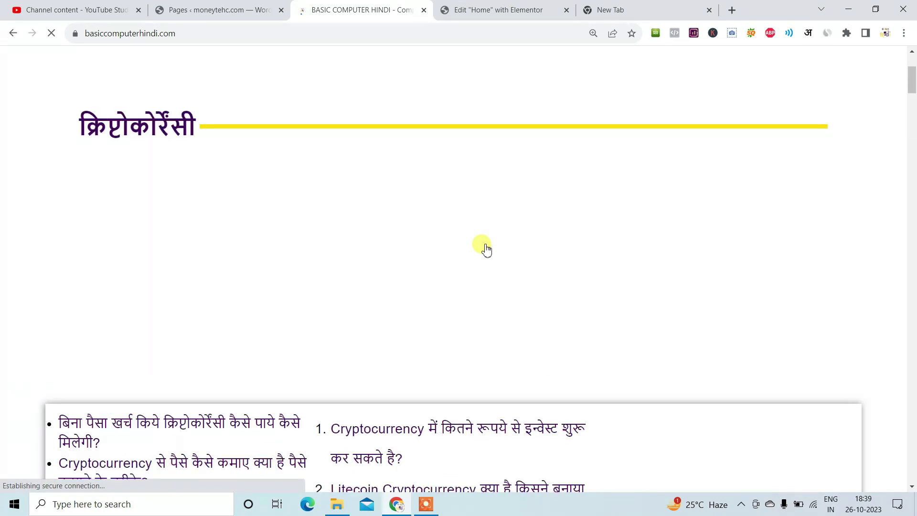
{"action": "left_click", "coordinate": [14, 34]}
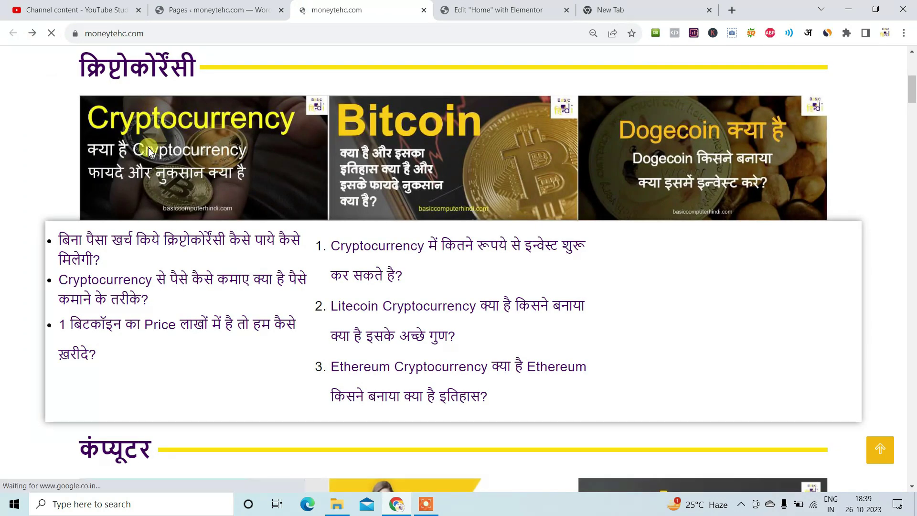